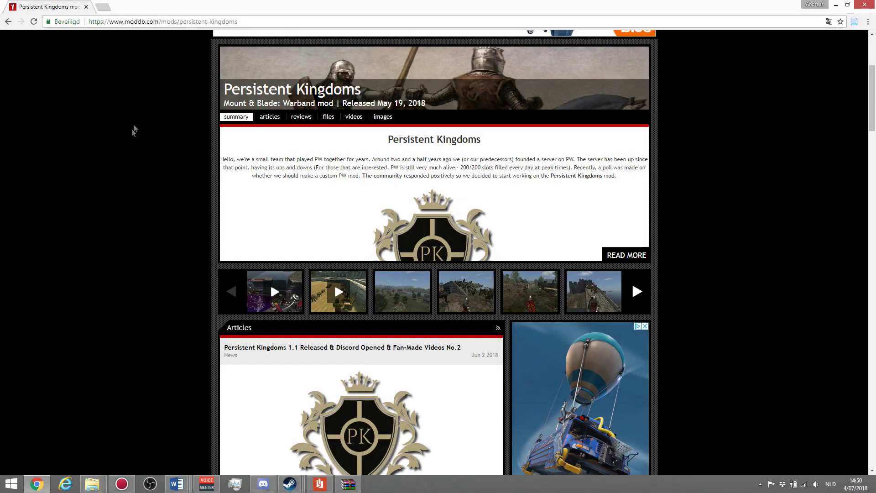
- Scroll through the Persistent Kingdoms summary page and switch to the mod's files listing
scroll(133, 164, "up", 3)
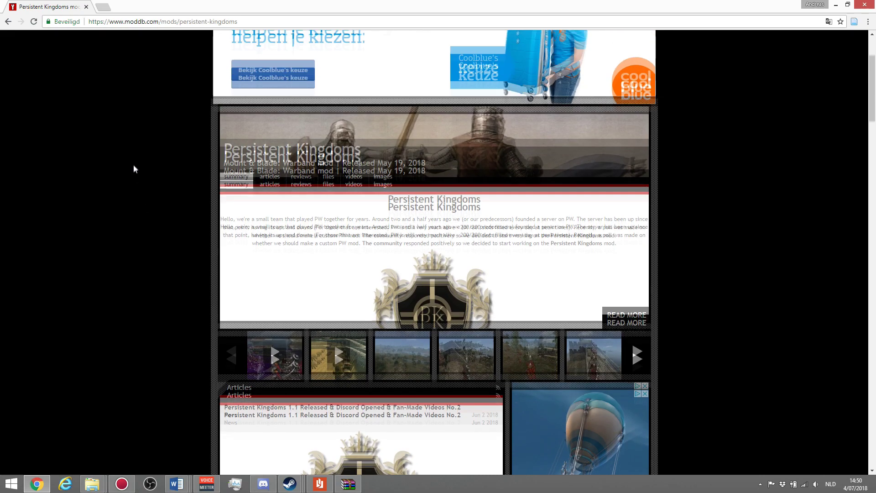
scroll(134, 165, "down", 2)
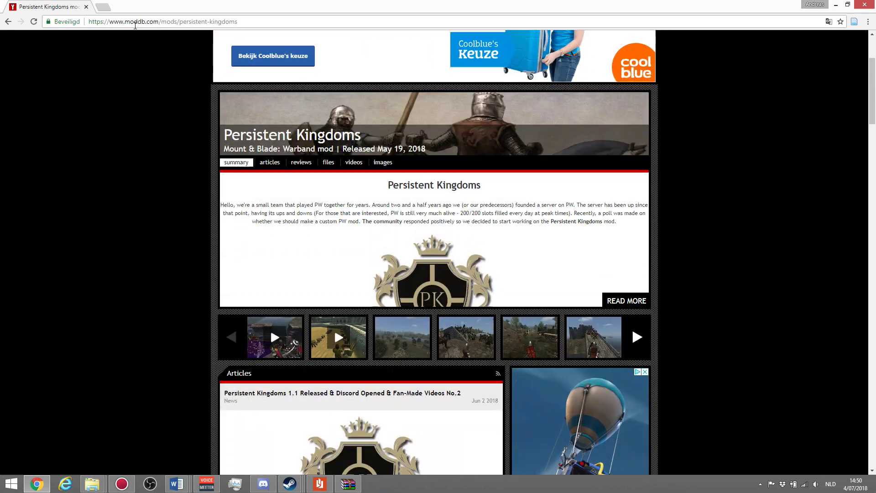
left_click_drag(249, 21, 99, 29)
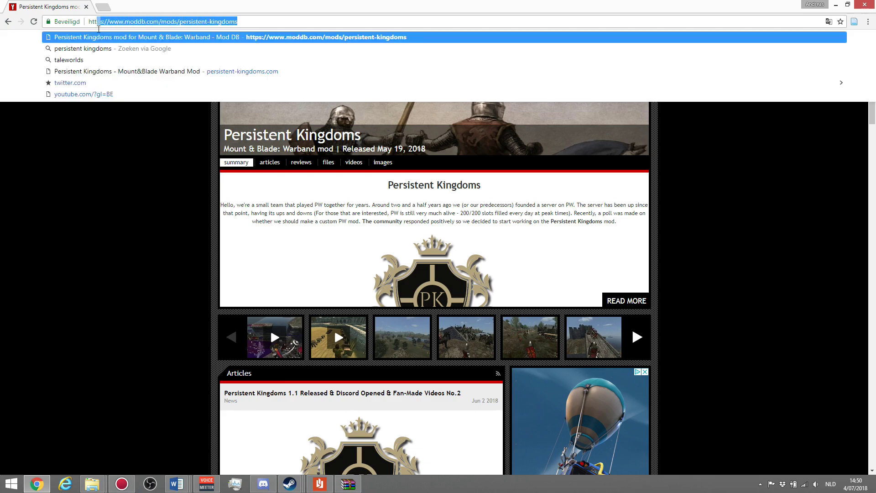
left_click(128, 222)
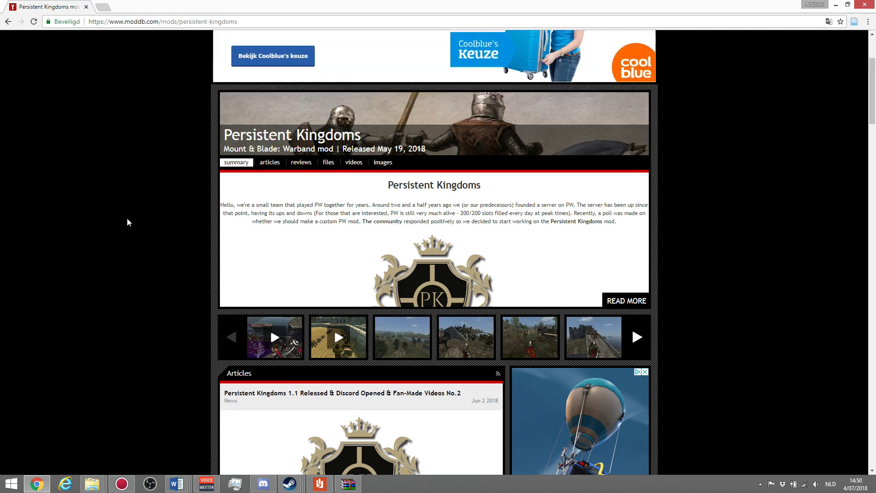
scroll(297, 220, "up", 3)
mouse_move(288, 93)
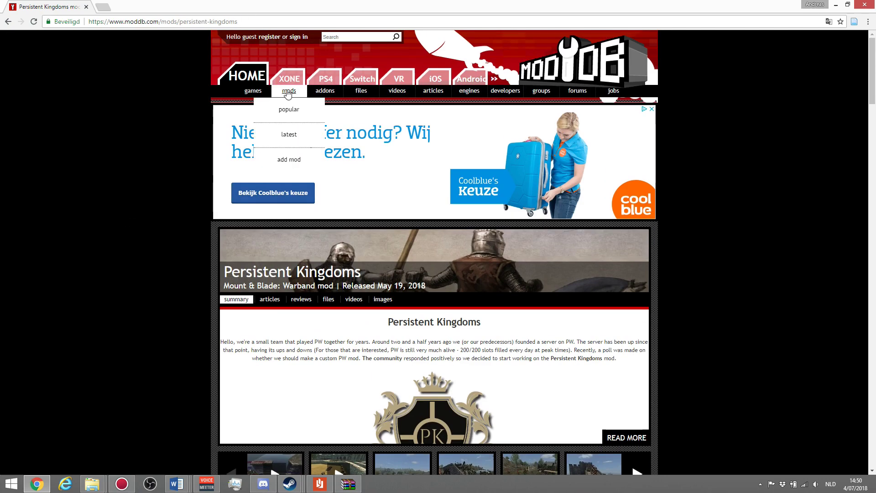
scroll(422, 301, "down", 2)
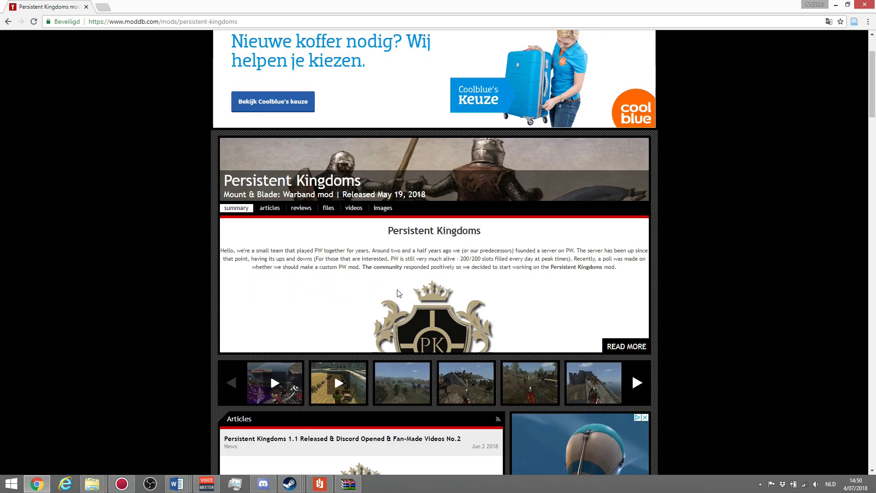
scroll(399, 294, "down", 6)
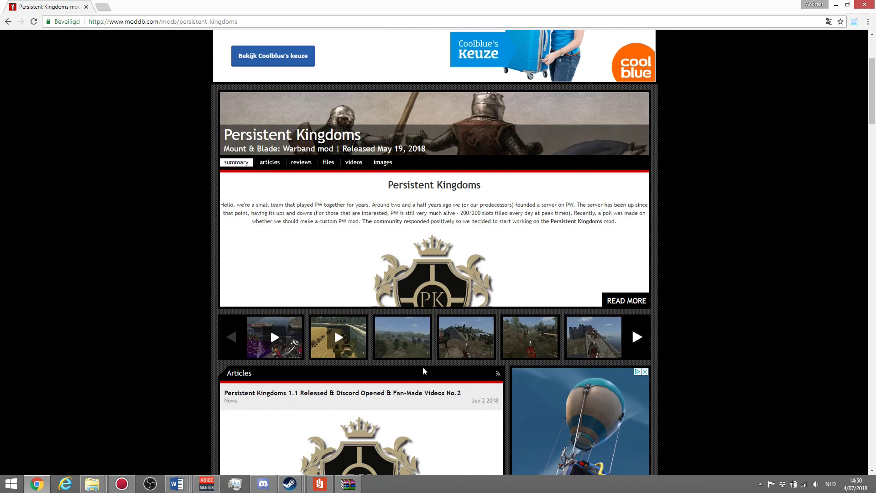
scroll(410, 356, "down", 3)
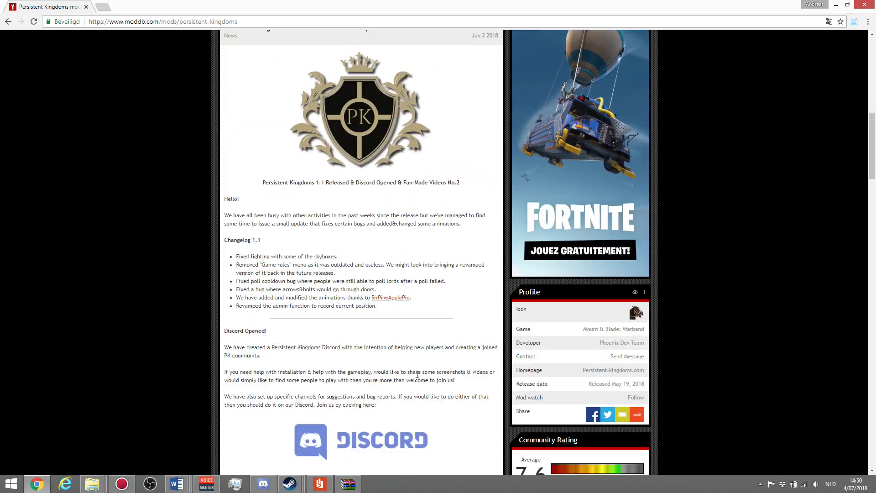
scroll(365, 283, "up", 9)
left_click(329, 208)
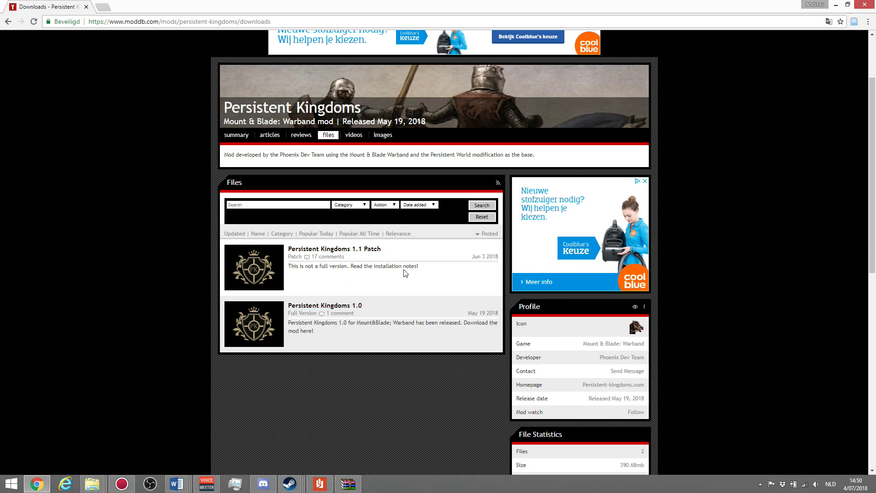
- Open the Persistent Kingdoms 1.0 file page and start downloading Persistent_Kingdoms.rar (390.18mb)
left_click(355, 307)
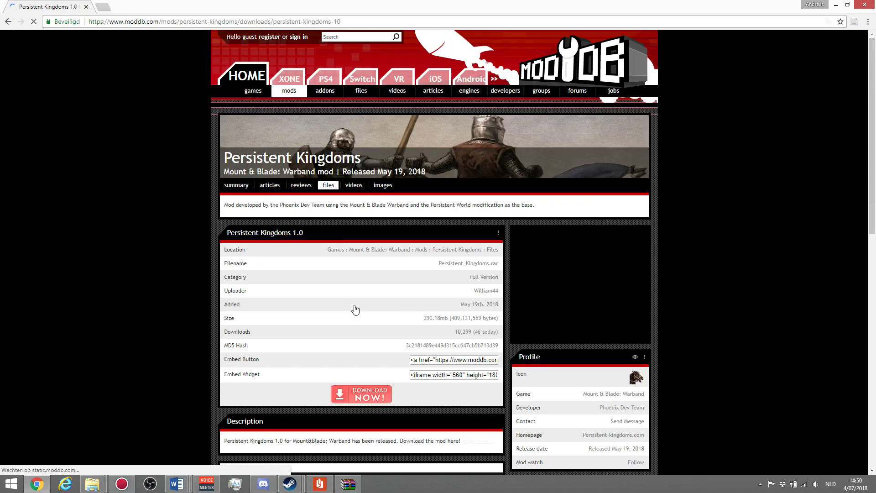
scroll(370, 382, "down", 5)
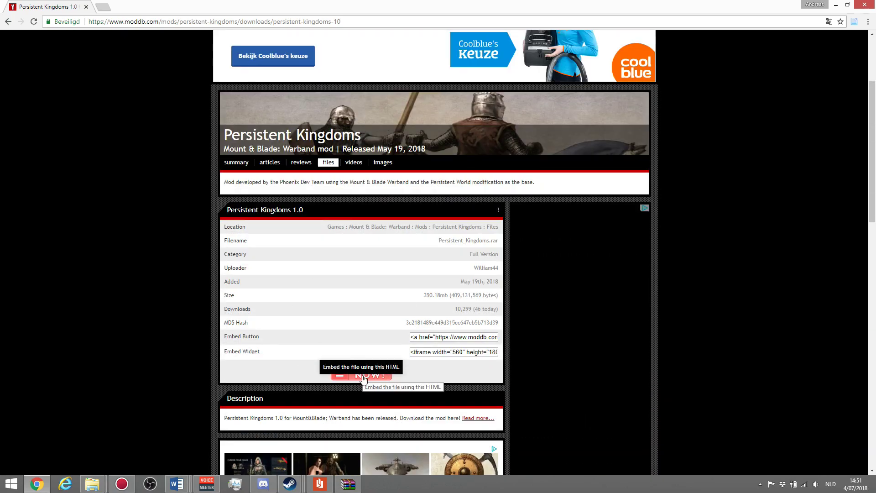
left_click(362, 377)
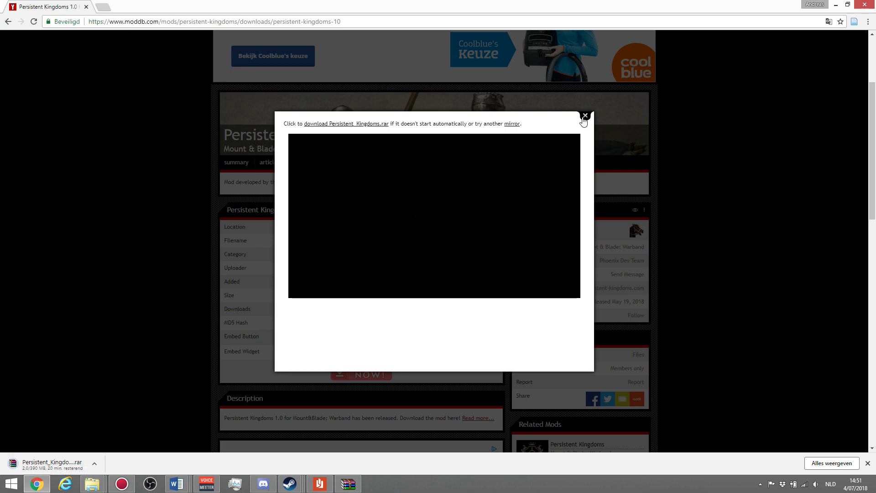
- Cancel the Persistent_Kingdoms.rar download and clear the download popup and bar
left_click(584, 118)
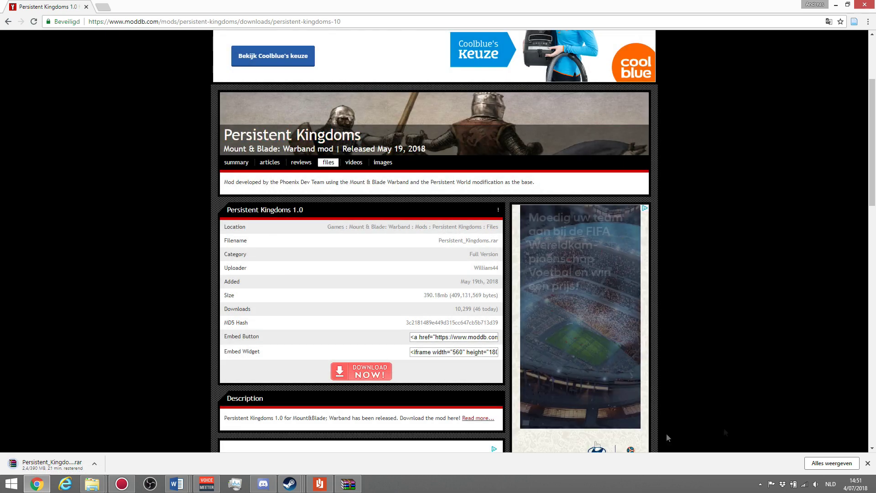
right_click(72, 464)
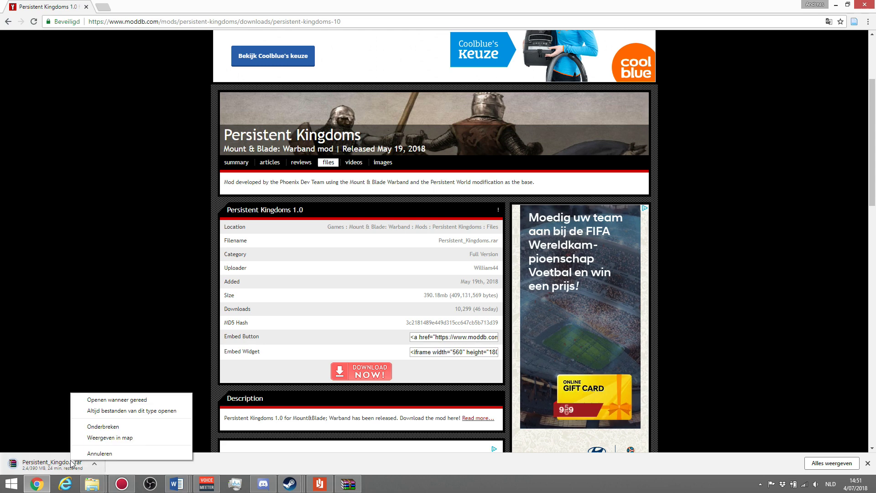
left_click(101, 453)
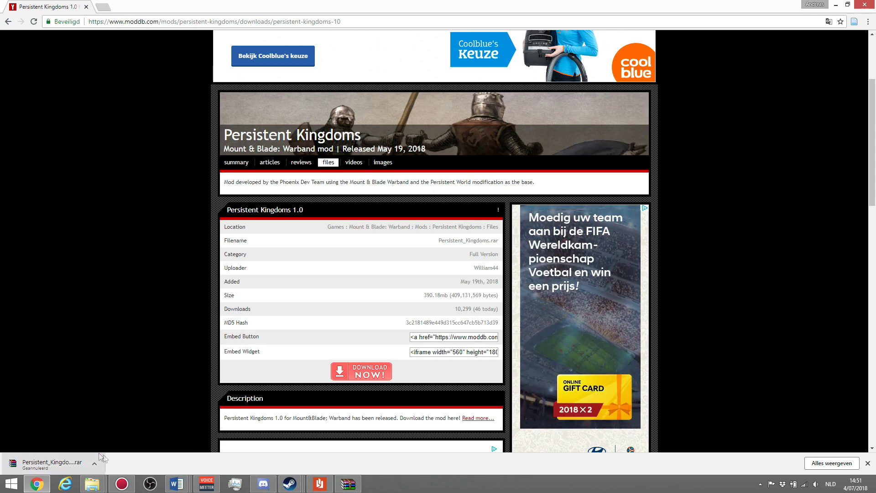
left_click(869, 463)
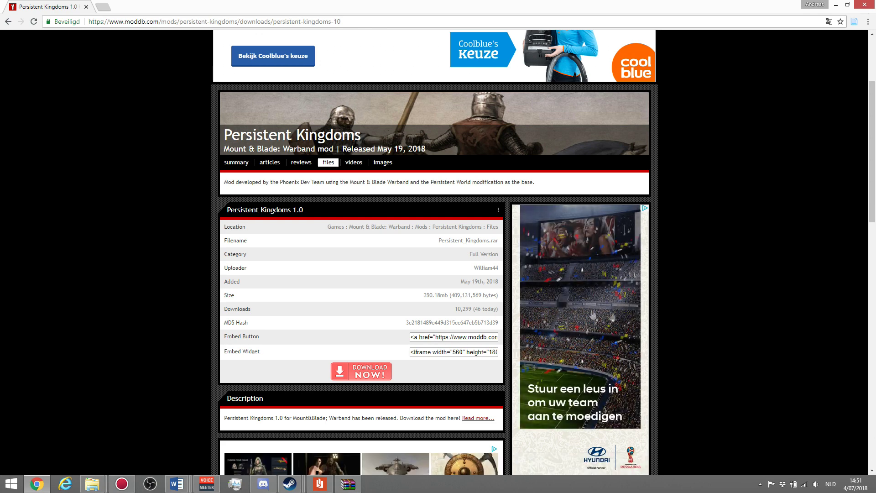
- Download Persistent_Kingdoms_1.1_Patch.rar (518.25kb) from the 1.1 Patch file page, then clear the overlay and bar
left_click(326, 166)
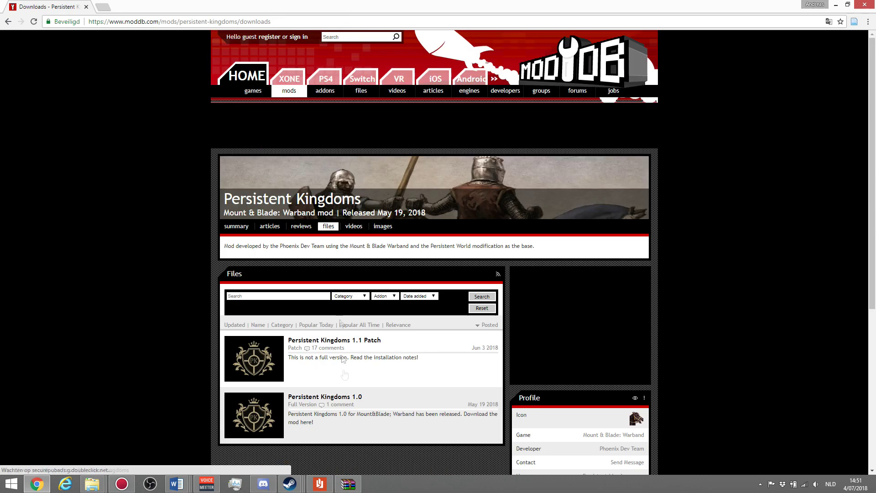
left_click(347, 341)
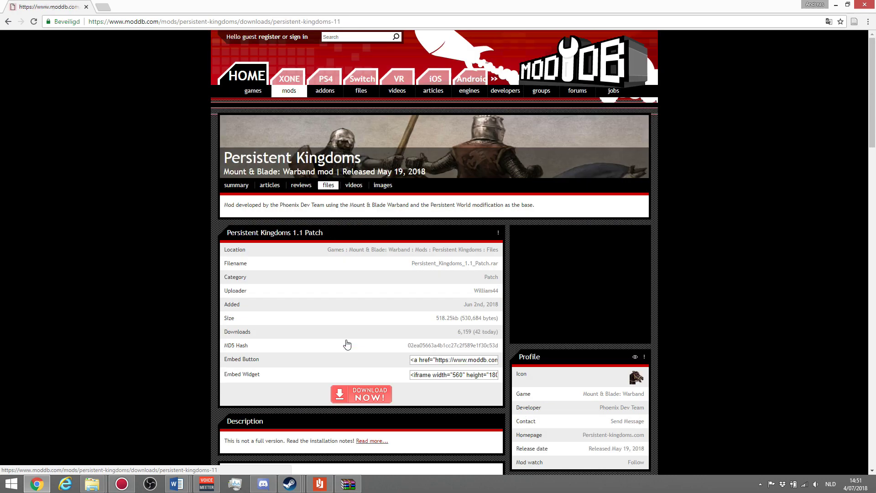
scroll(349, 344, "down", 2)
left_click(369, 342)
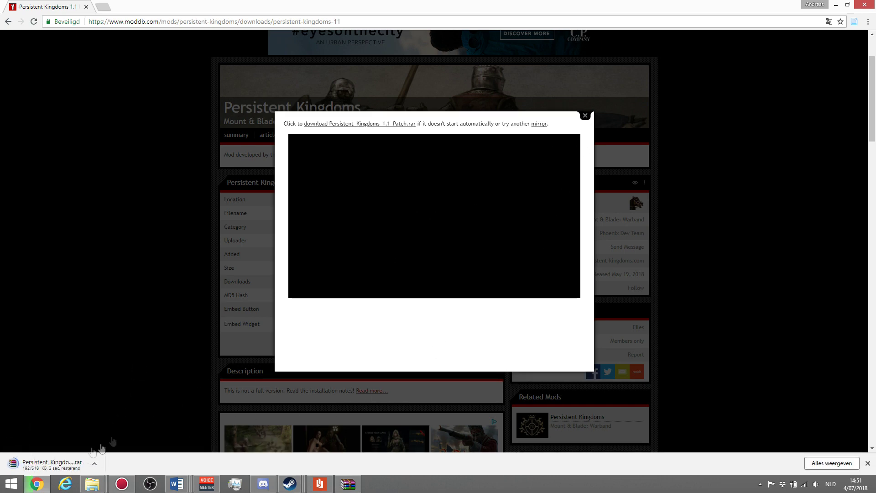
right_click(69, 463)
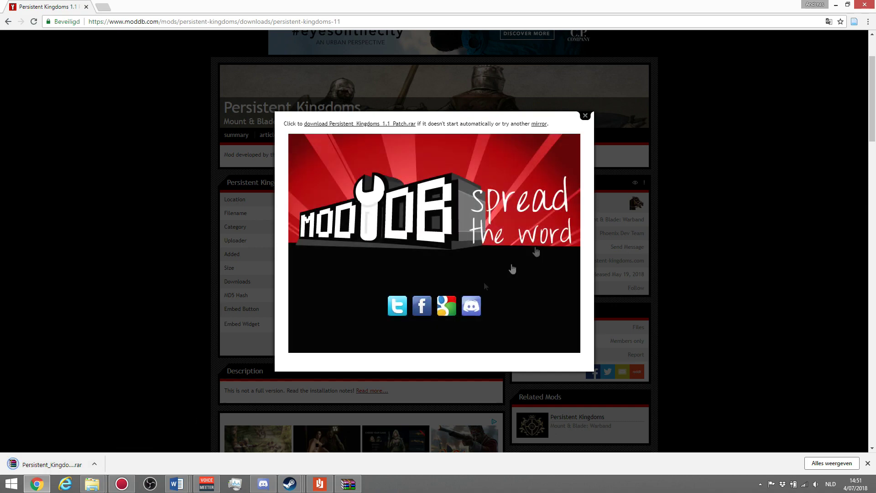
left_click(583, 116)
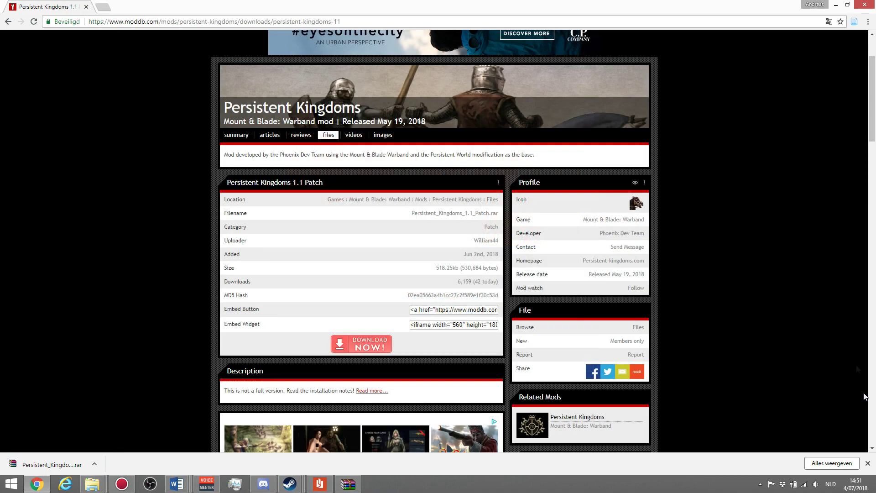
left_click(869, 463)
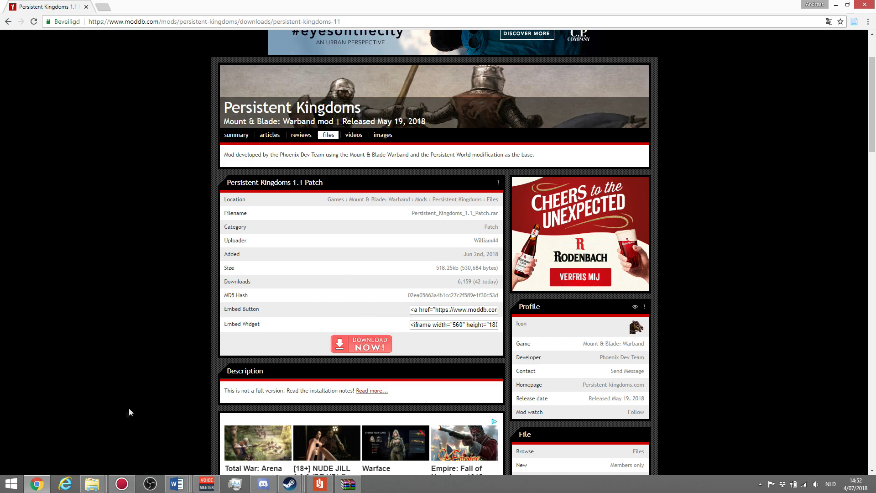
- Locate the downloaded Persistent_Kingdoms and 1.1 Patch archives in Explorer's Downloads search results
mouse_move(97, 485)
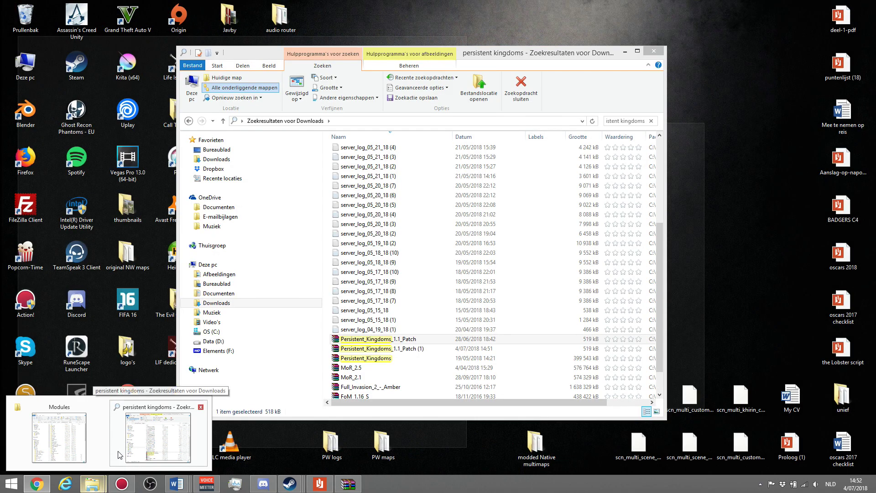
left_click(187, 402)
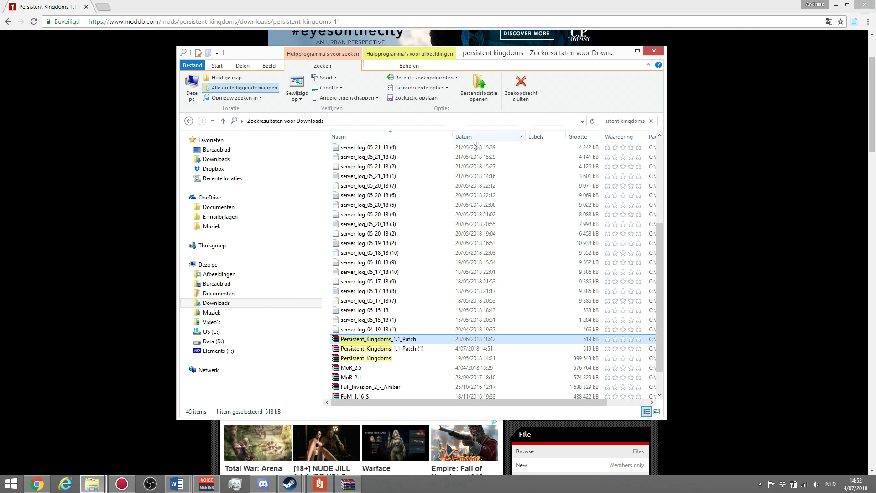
left_click(418, 350)
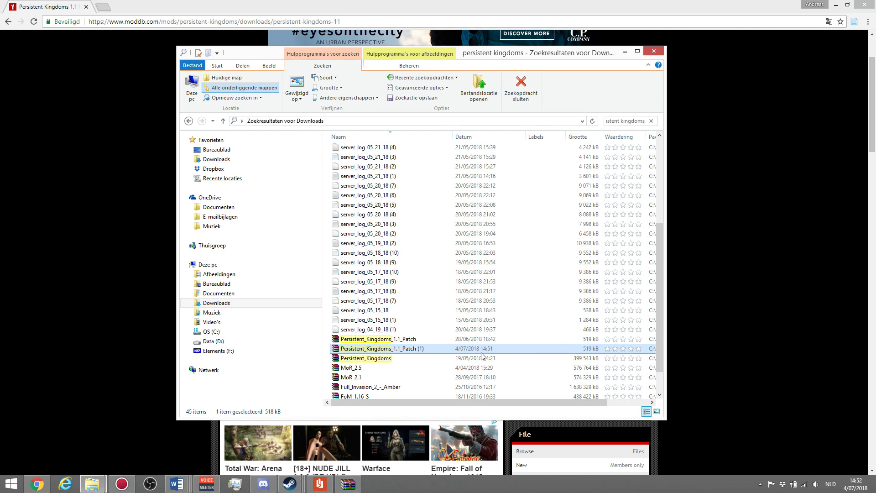
left_click(412, 359)
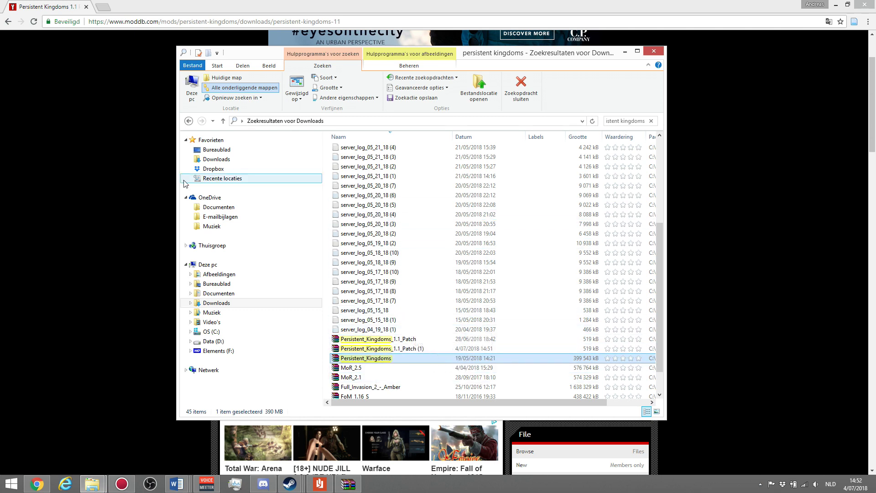
left_click(104, 10)
left_click(104, 9)
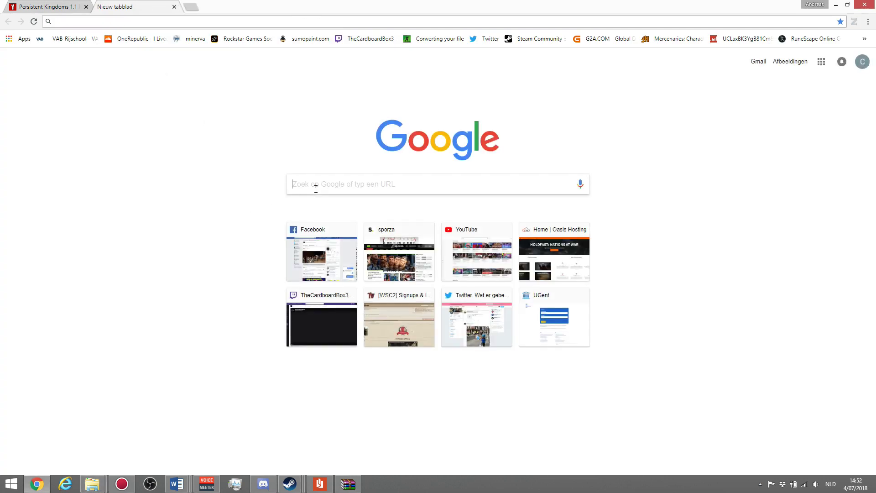
- Search Google for 'winrar' and browse winrar.be's latest and translated WinRAR versions, then close it
type("win")
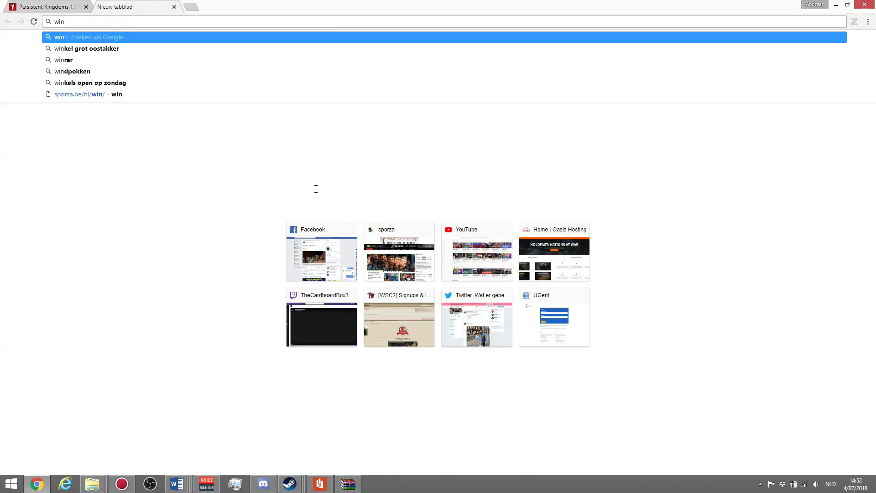
type("rar")
key("Return")
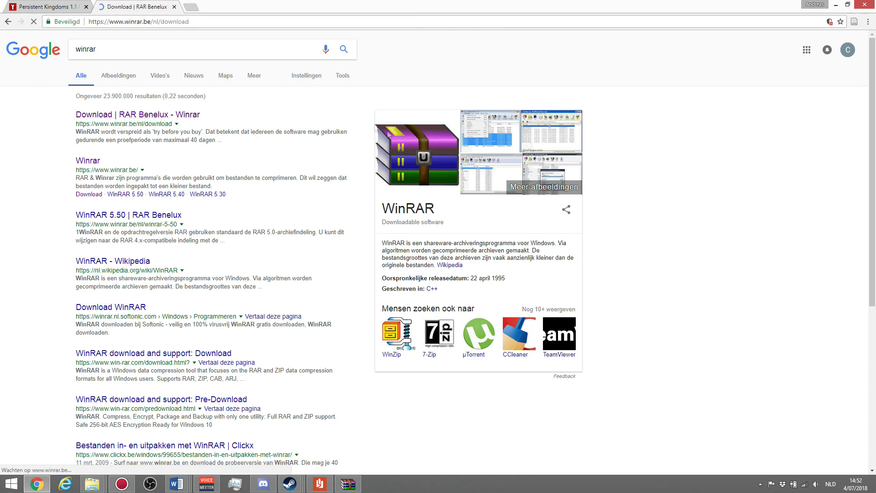
scroll(423, 298, "down", 10)
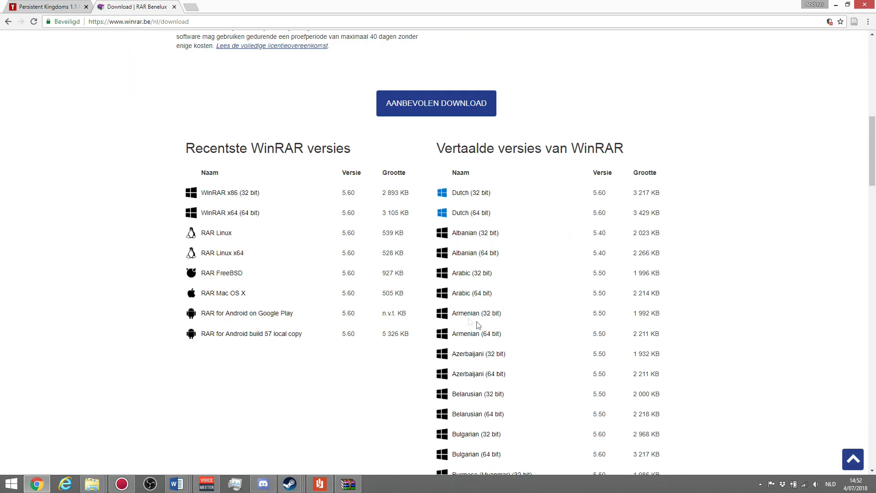
scroll(522, 321, "down", 6)
scroll(510, 362, "down", 5)
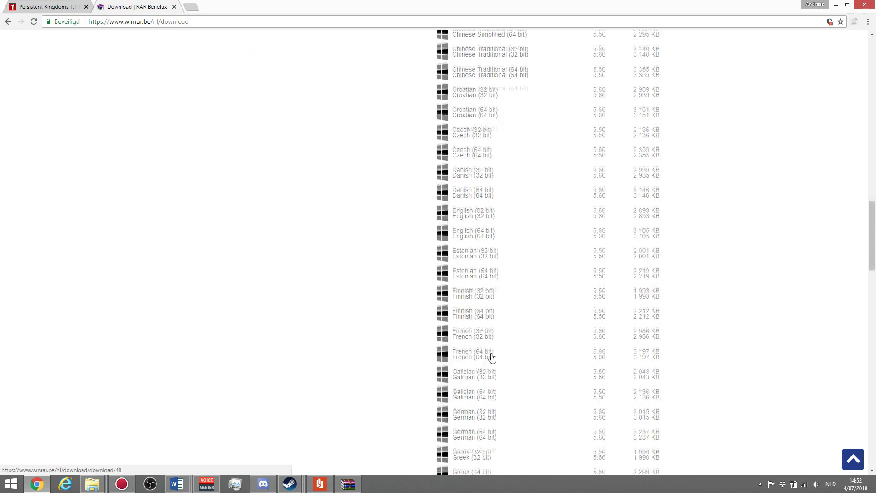
scroll(502, 365, "up", 15)
scroll(509, 393, "down", 4)
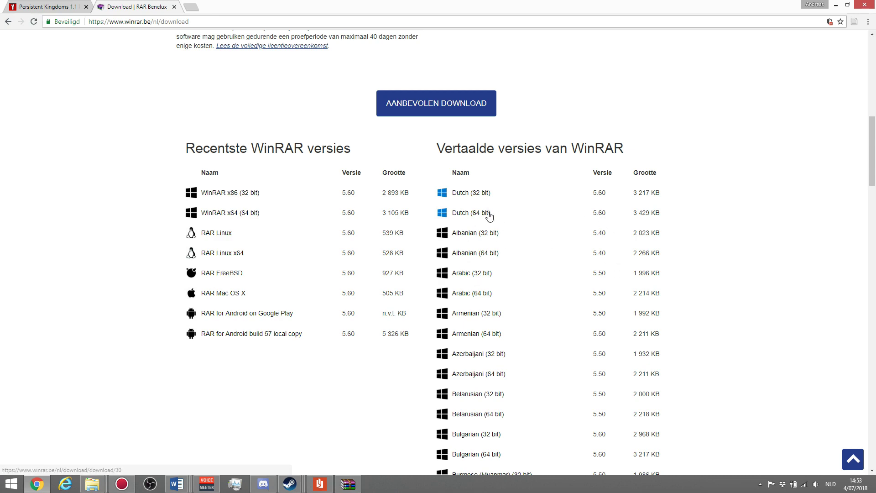
scroll(533, 262, "down", 1)
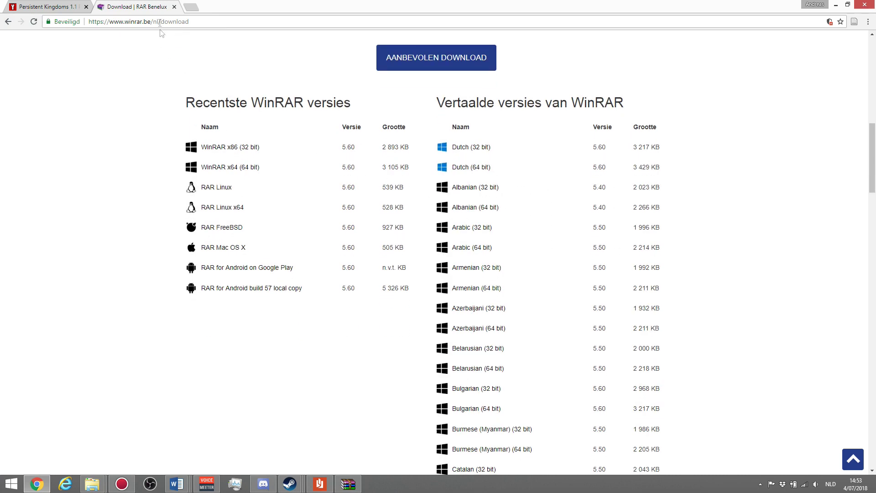
left_click(174, 7)
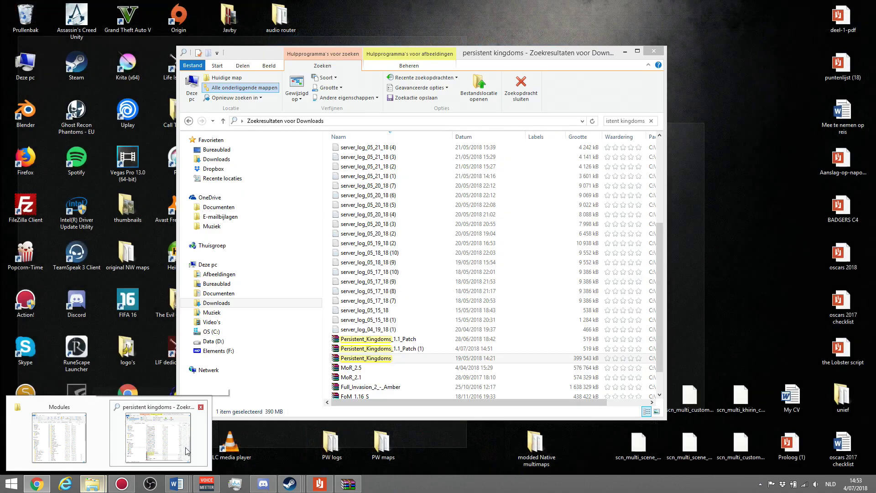
- Open Persistent_Kingdoms.rar from Downloads in WinRAR, dismiss the trial notice and enlarge the window
left_click(161, 436)
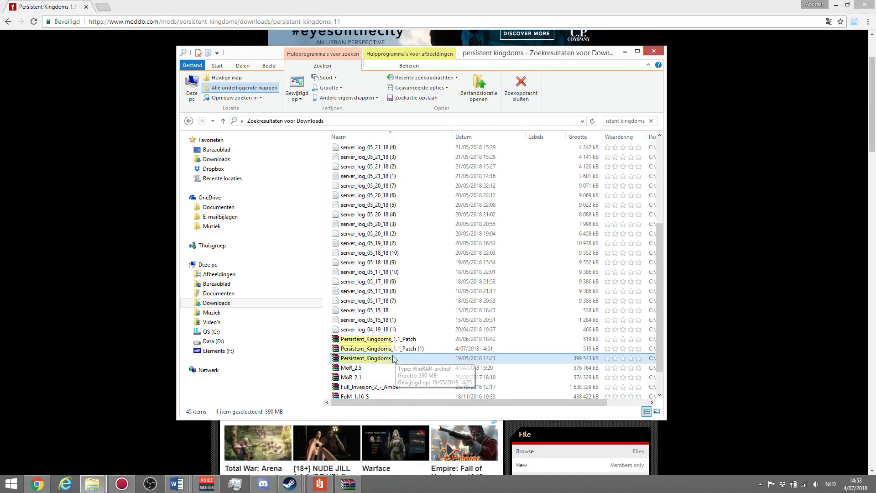
right_click(391, 360)
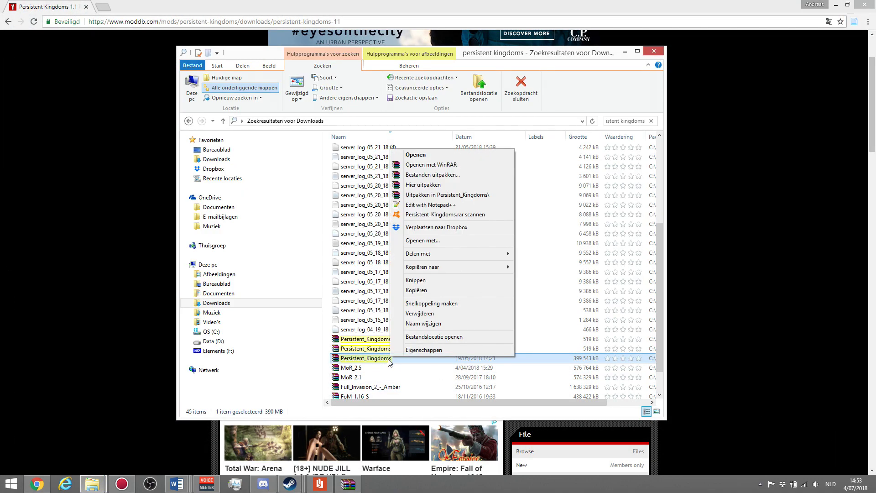
left_click(423, 166)
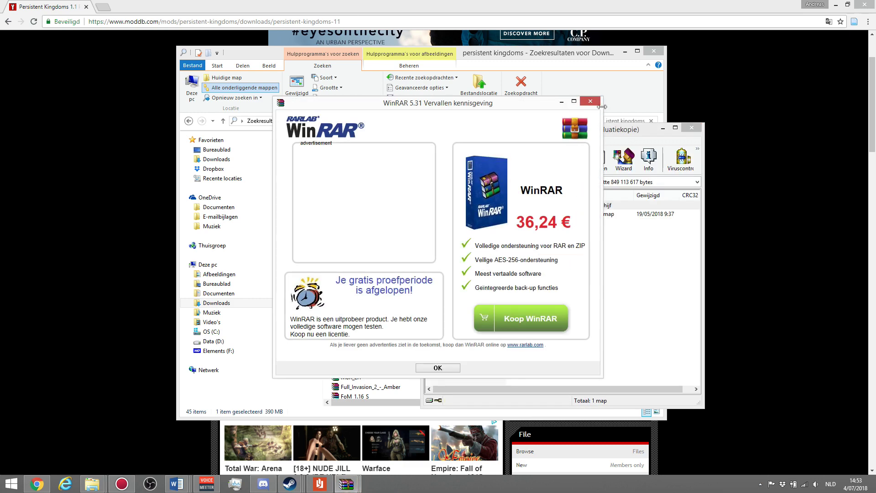
left_click(585, 107)
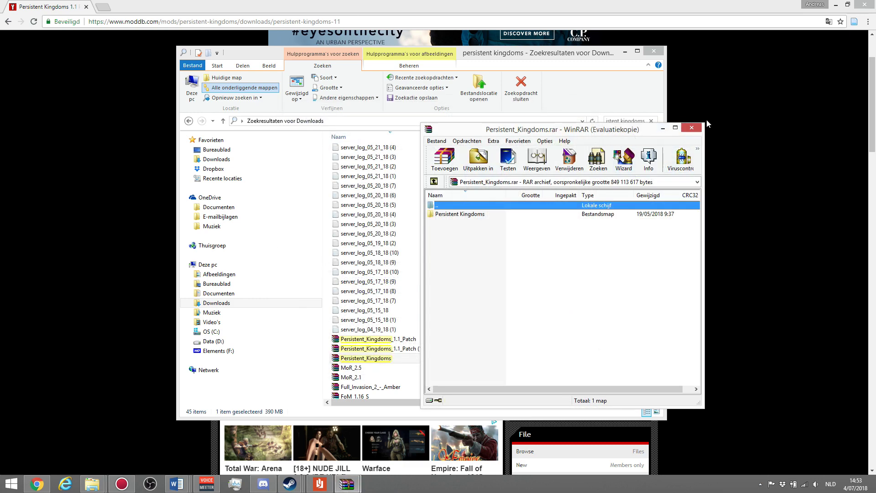
left_click_drag(704, 121, 819, 100)
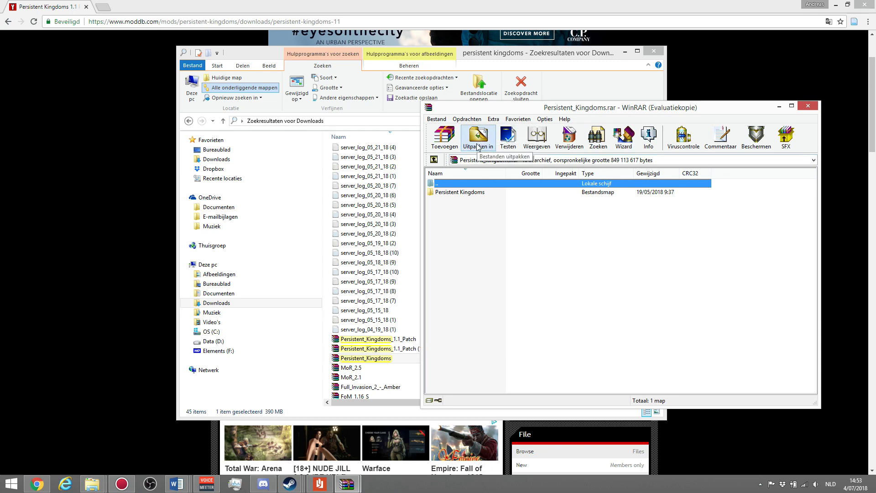
left_click(477, 146)
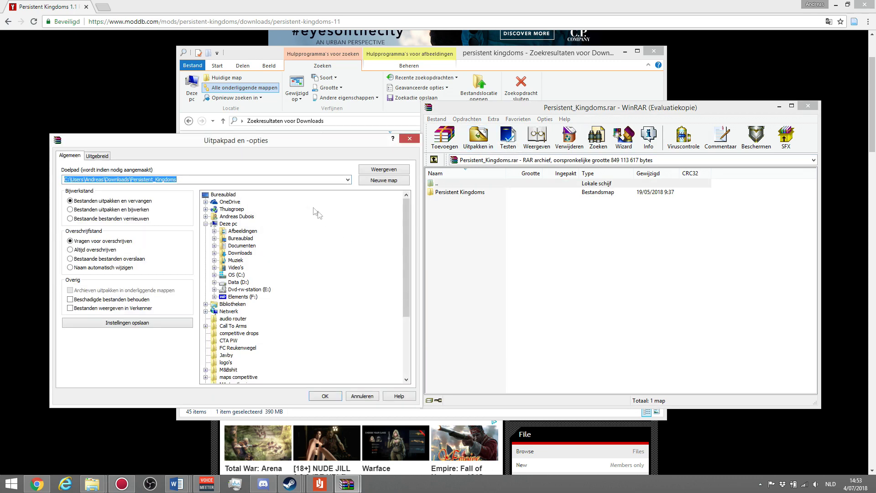
- Point the extraction path at D:\SteamLibrary\steamapps\common\MountBlade Warband\Modules, then close without extracting
scroll(261, 178, "down", 1)
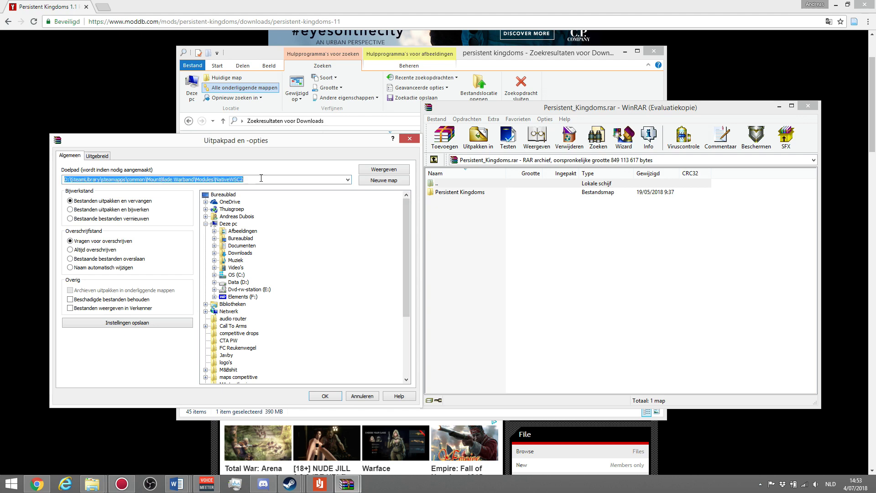
scroll(261, 178, "down", 2)
left_click(231, 179)
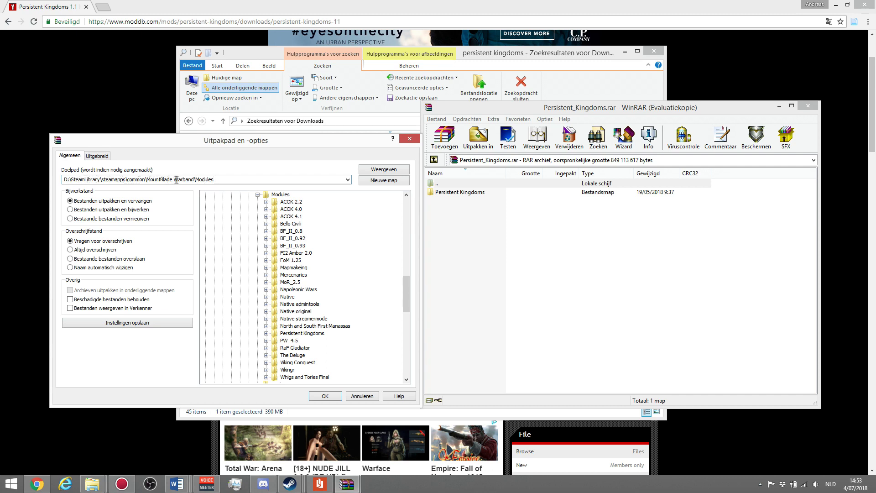
left_click(277, 195)
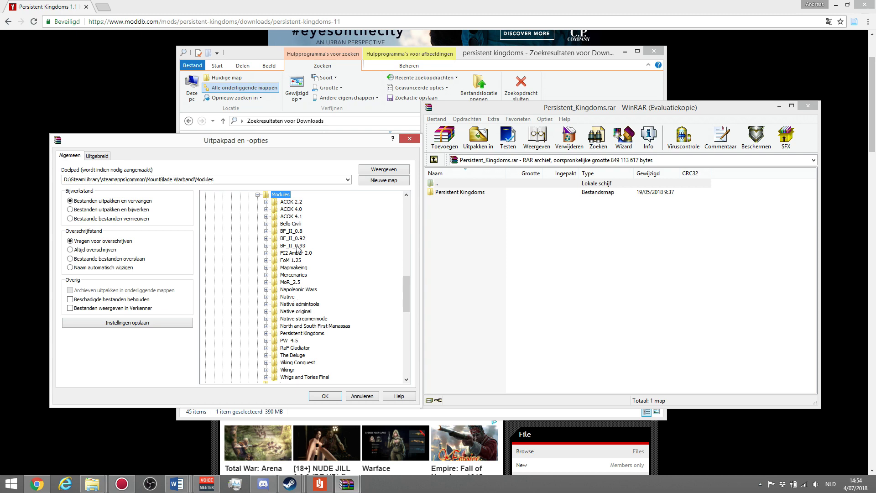
scroll(405, 277, "up", 5)
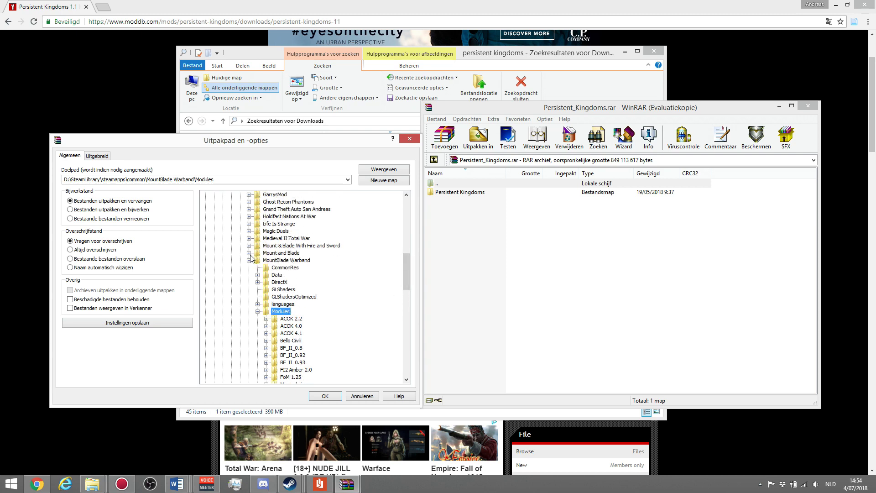
scroll(407, 280, "up", 5)
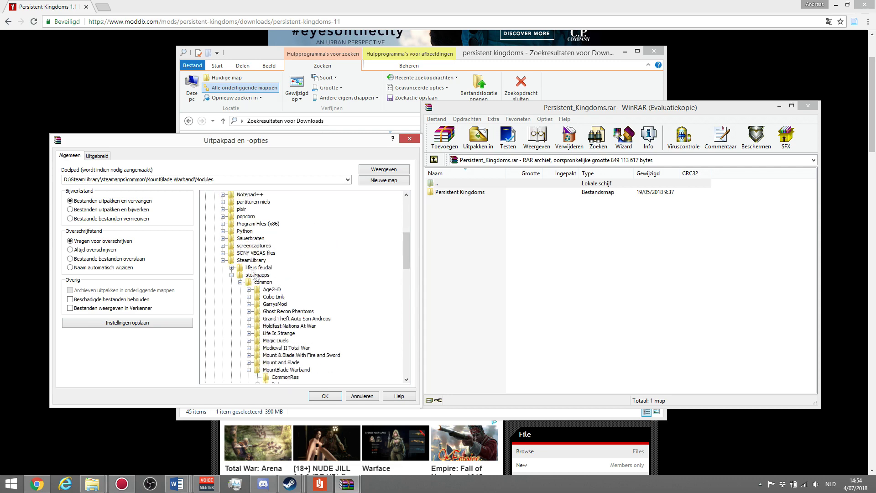
left_click_drag(405, 241, 406, 282)
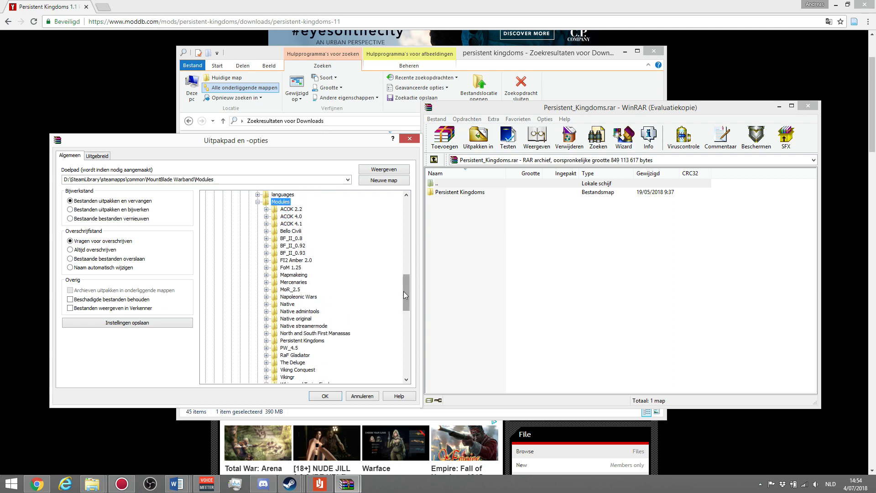
left_click_drag(404, 291, 405, 292)
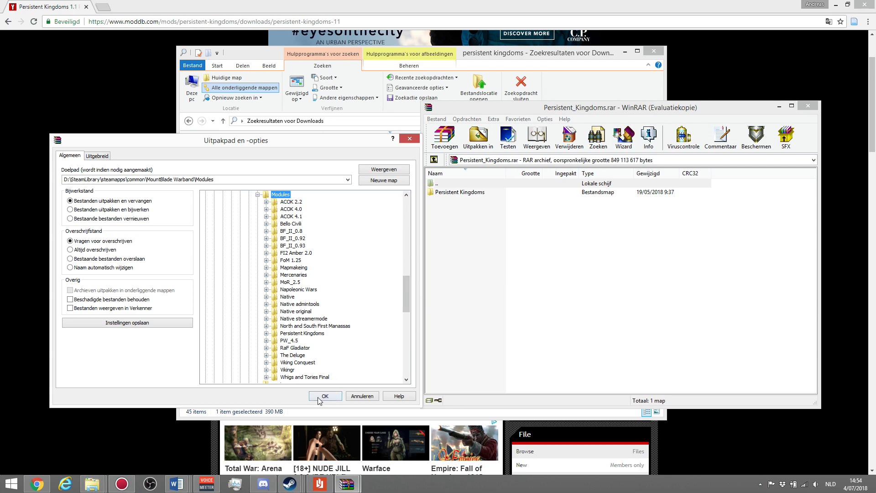
left_click(409, 139)
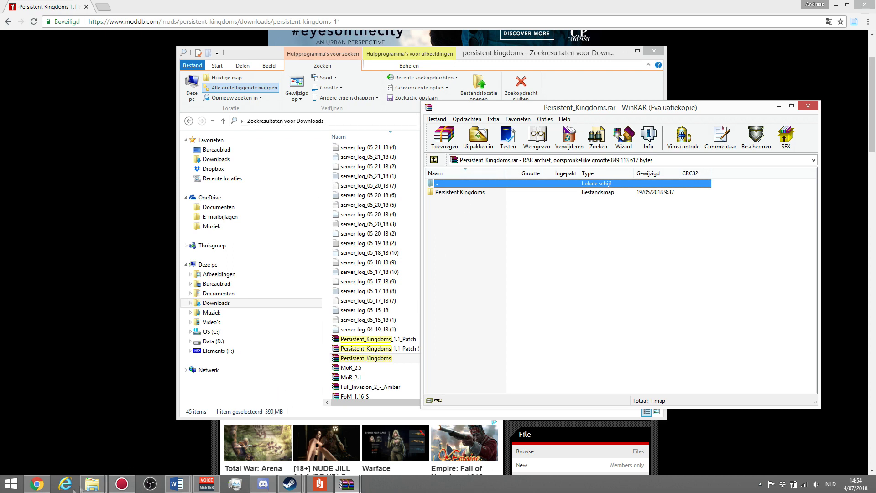
- Bring up Warband's Modules folder and select the existing 811 MB Persistent Kingdoms folder
mouse_move(92, 483)
left_click(59, 434)
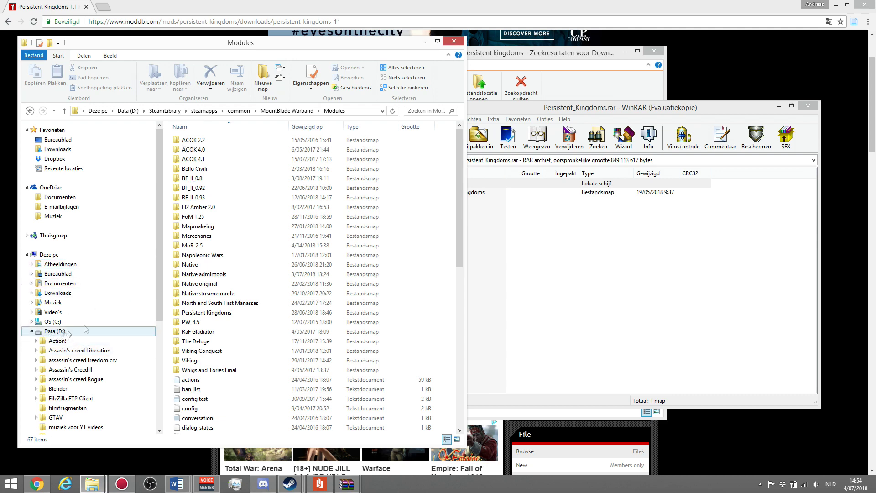
scroll(151, 307, "down", 5)
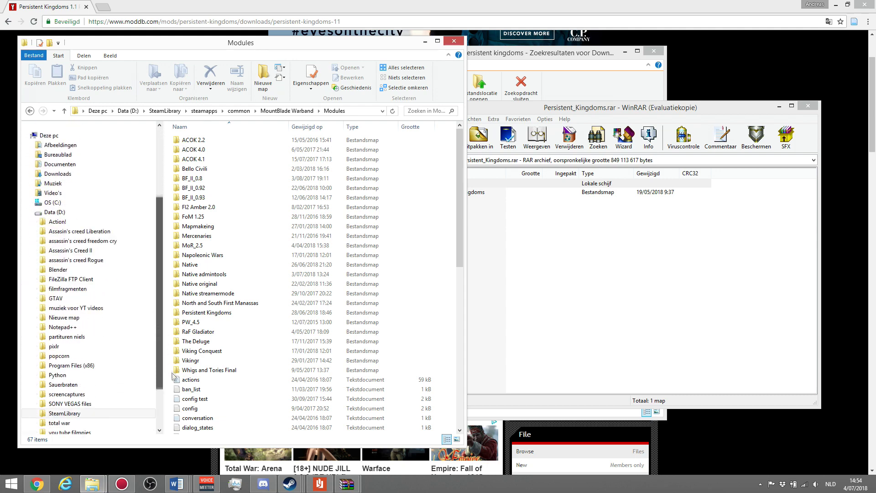
scroll(155, 268, "up", 5)
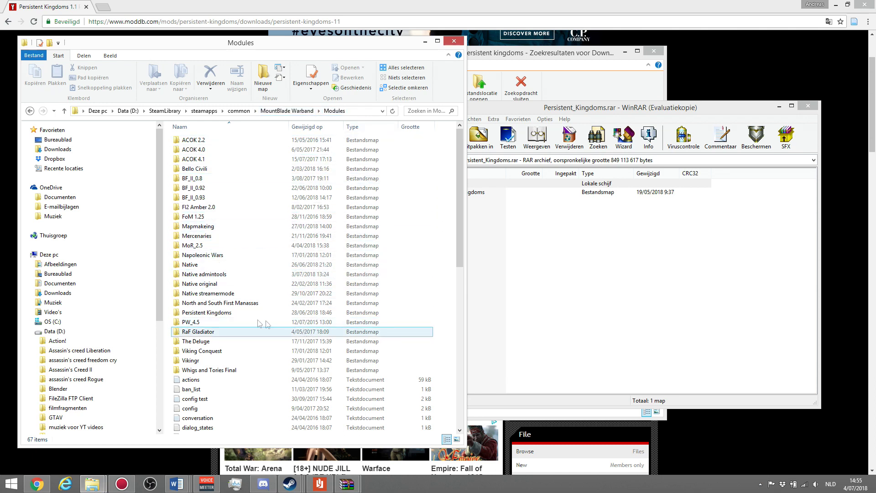
left_click(223, 314)
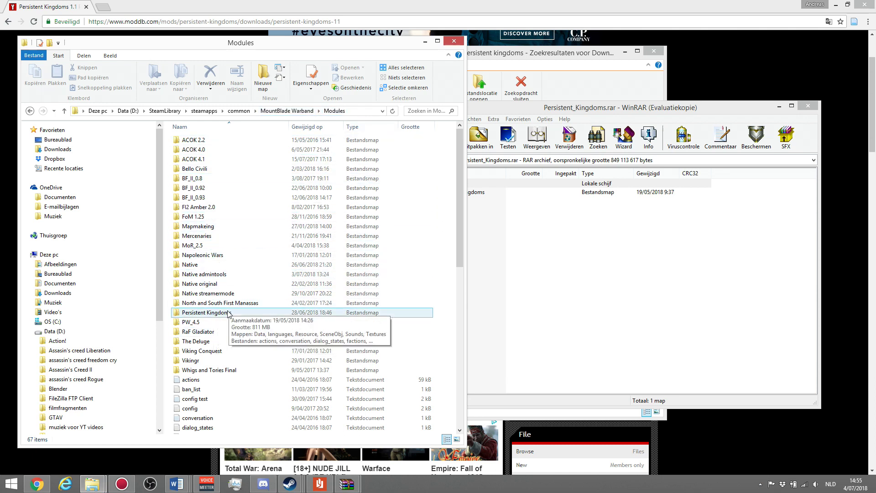
left_click(228, 314)
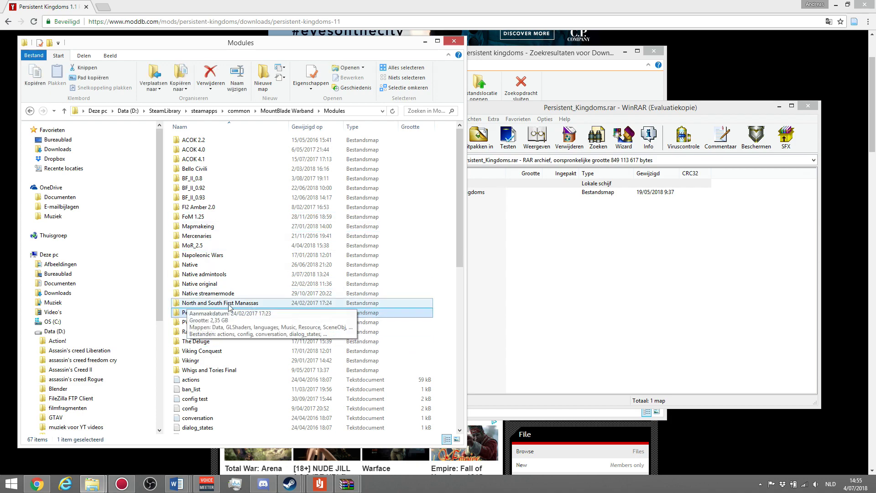
mouse_move(461, 261)
left_mouse_down()
mouse_move(461, 276)
mouse_move(461, 260)
left_mouse_up()
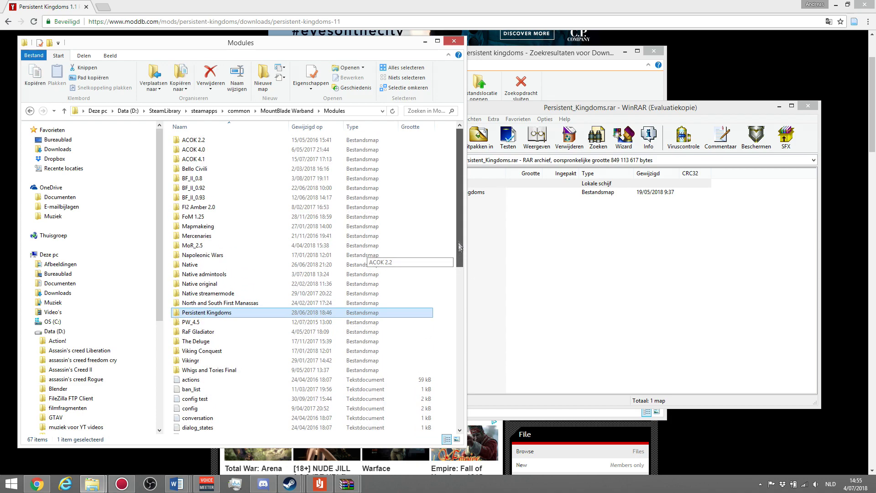
- Open the Persistent Kingdoms module folder and scroll through its files
double_click(216, 314)
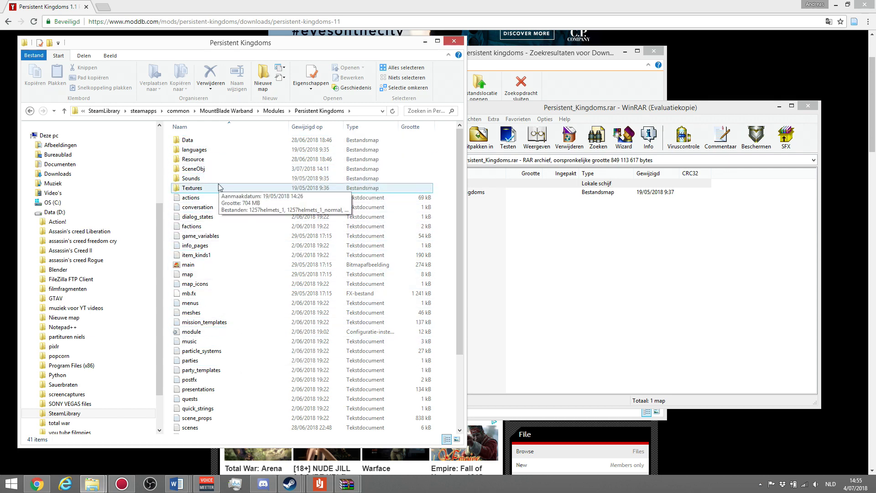
scroll(270, 254, "down", 2)
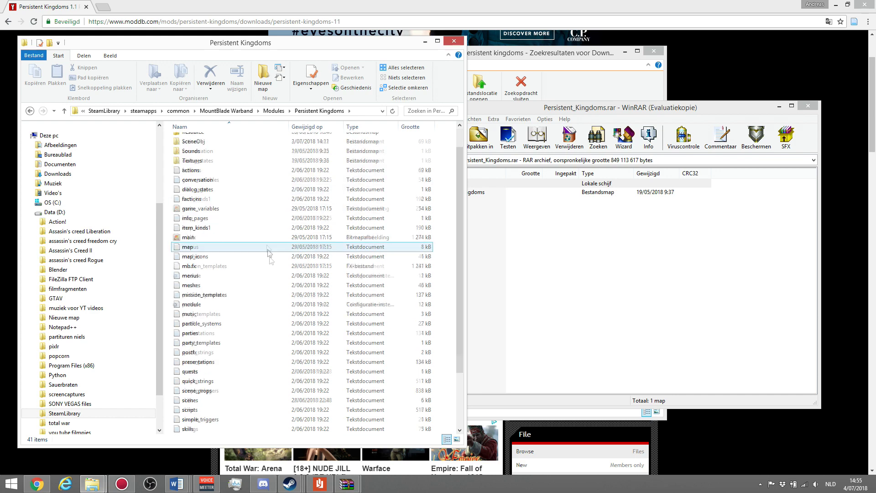
scroll(269, 383, "up", 2)
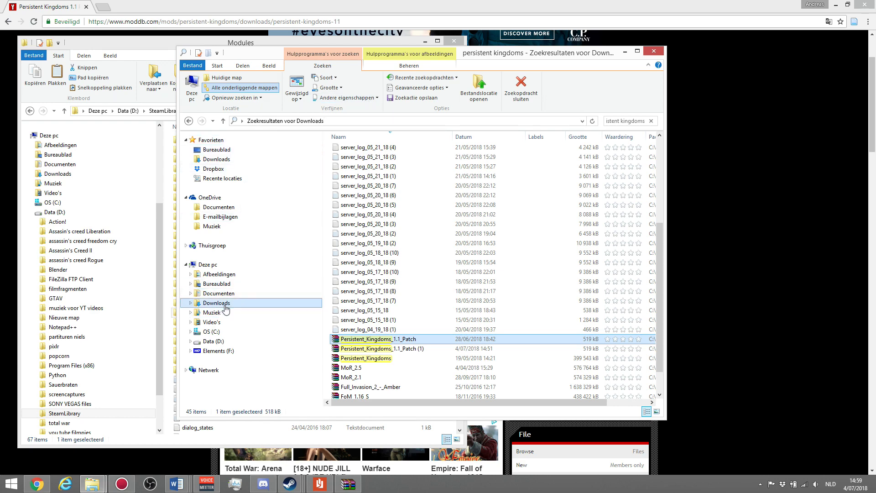
- Open Persistent_Kingdoms_1.1_Patch.rar in WinRAR, dismiss the trial notice, and place it beside the Modules window
double_click(374, 343)
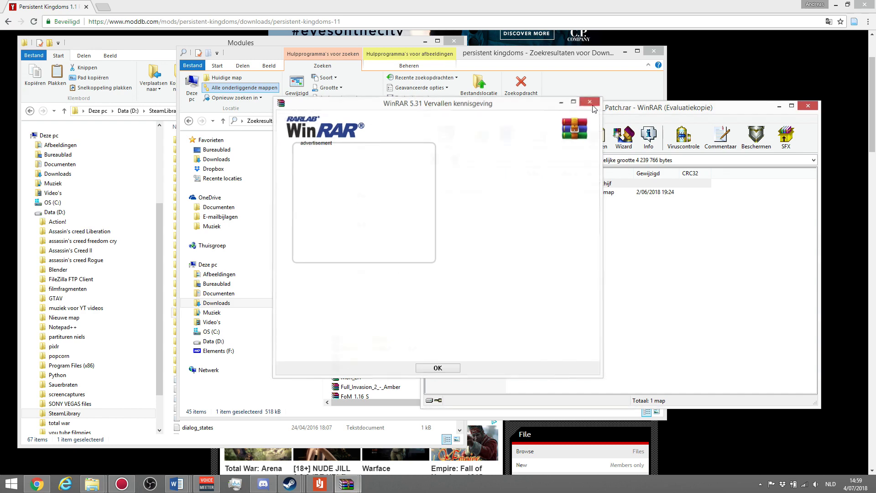
left_click(590, 101)
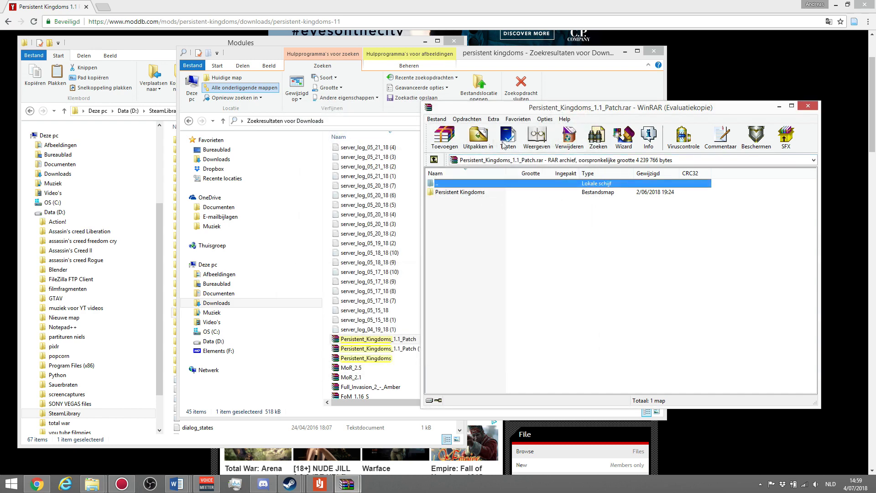
left_click(137, 48)
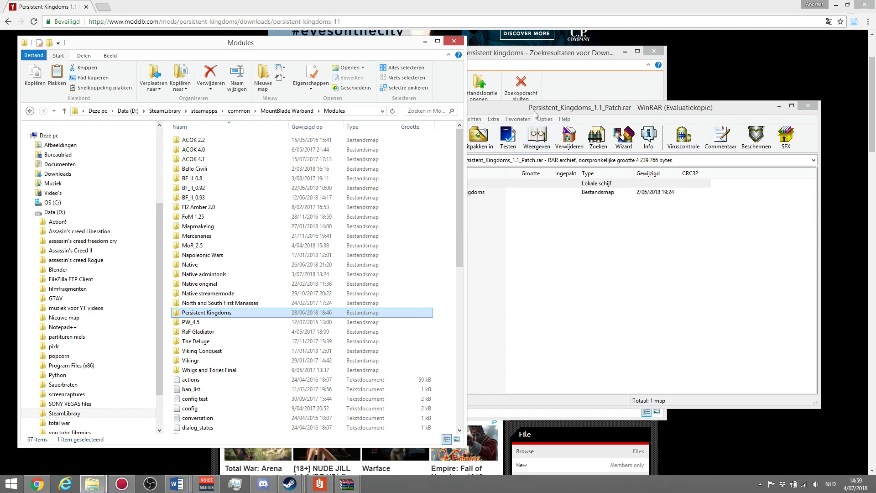
left_click_drag(537, 112, 580, 111)
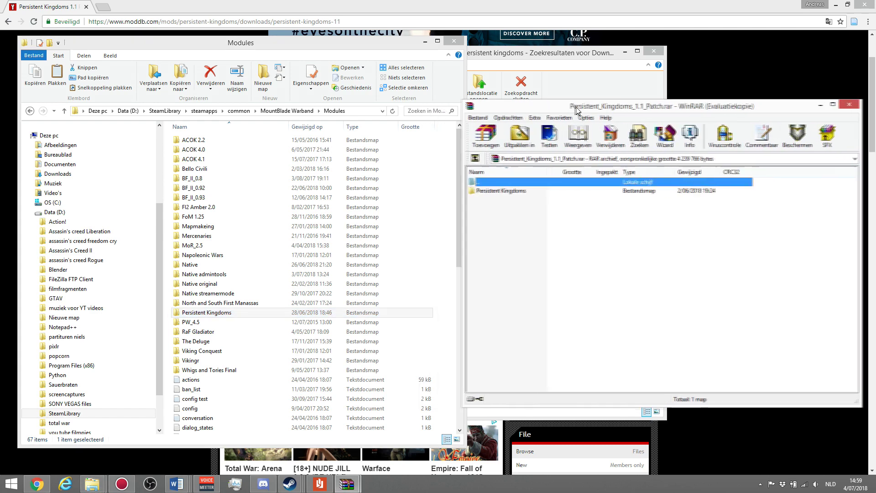
- Extract the 1.1 patch archive into MountBlade Warband\Modules\Persistent Kingdoms
left_click(521, 137)
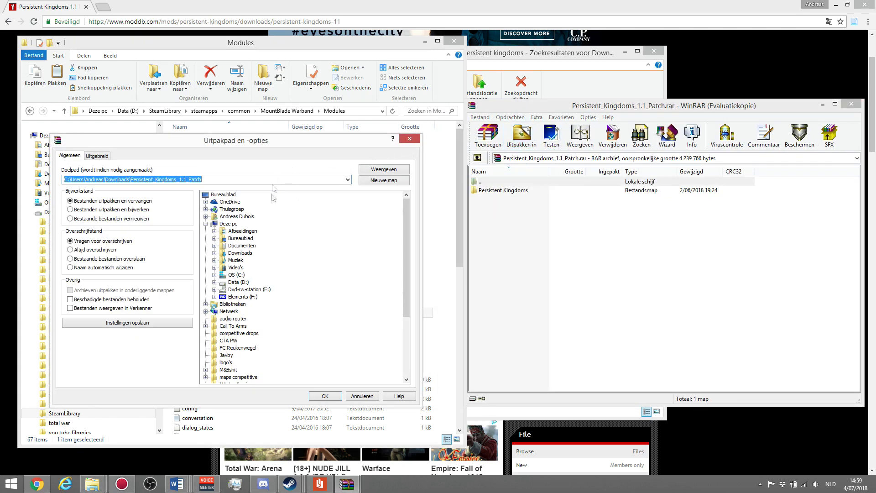
key("Down")
key("Up")
key("Up")
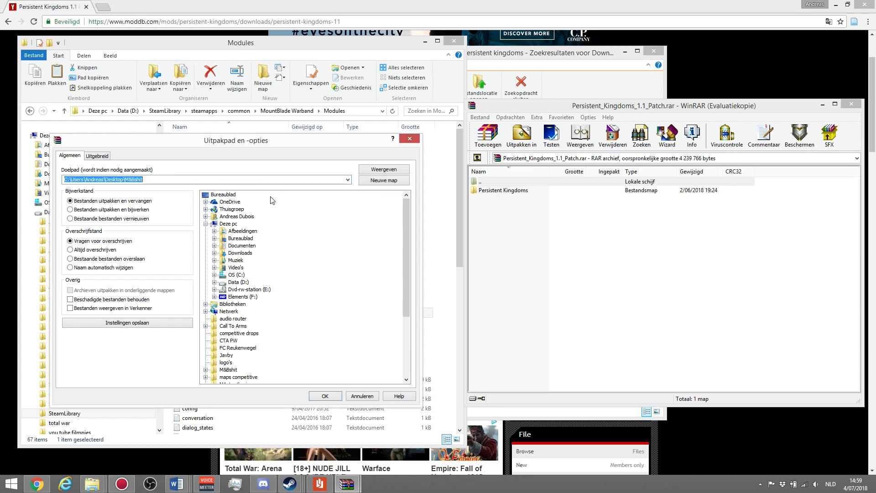
key("Down")
left_click(270, 178)
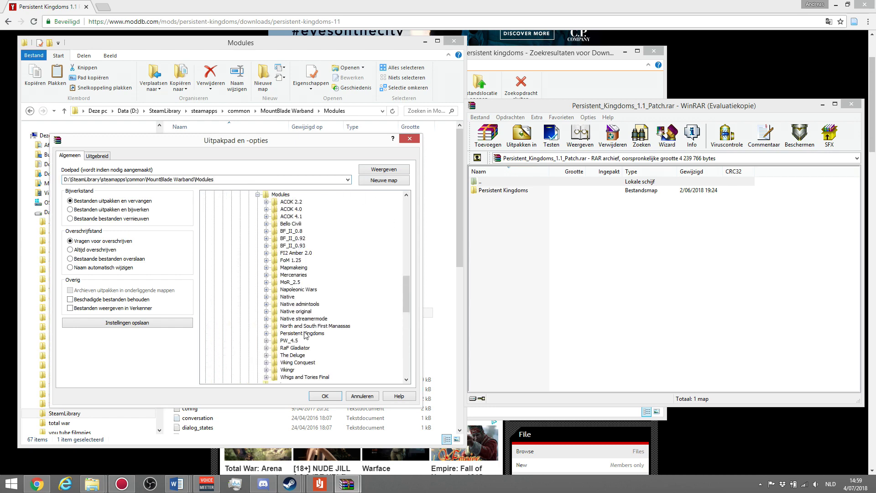
left_click(302, 333)
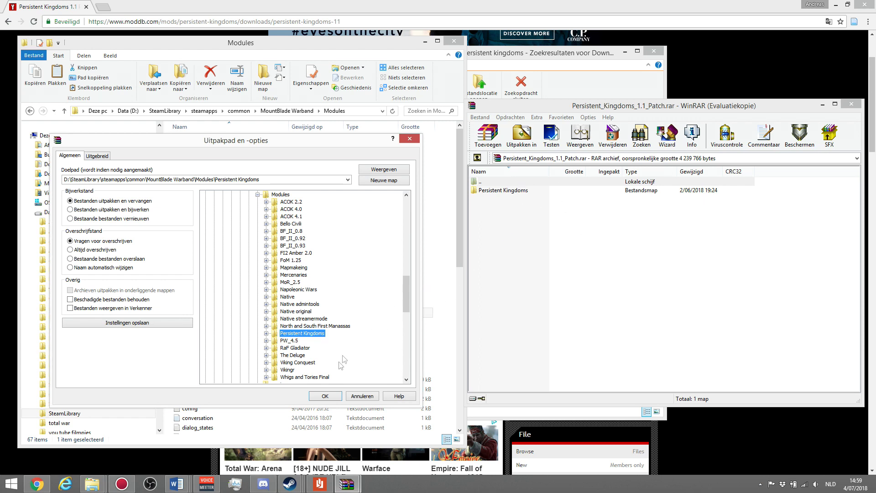
left_click(325, 396)
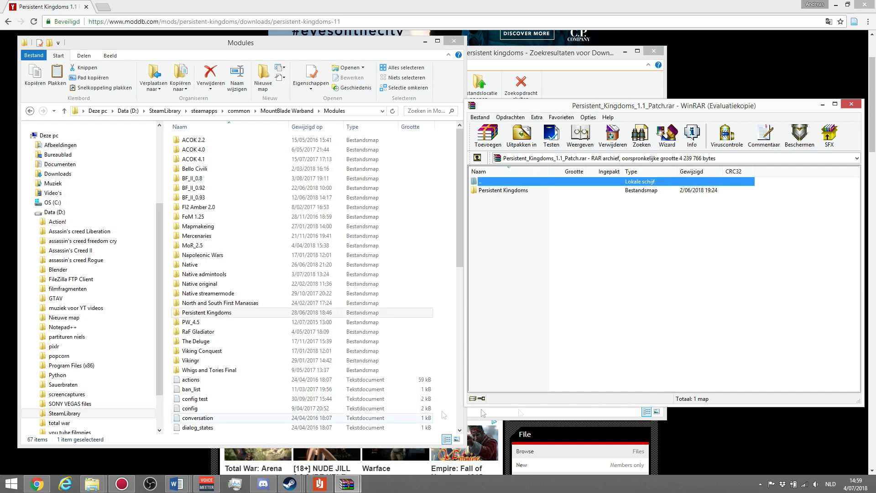
- Open the nested Persistent Kingdoms subfolder and try moving its files up into the mod folder
left_click(270, 49)
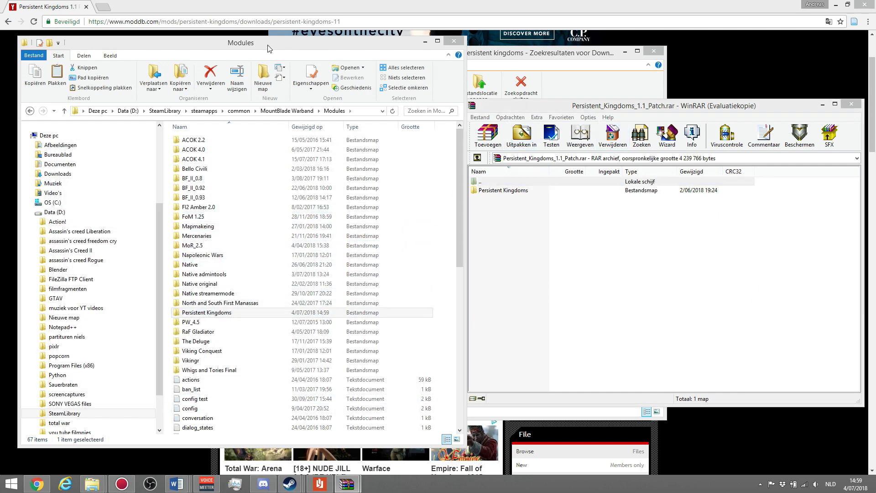
double_click(242, 313)
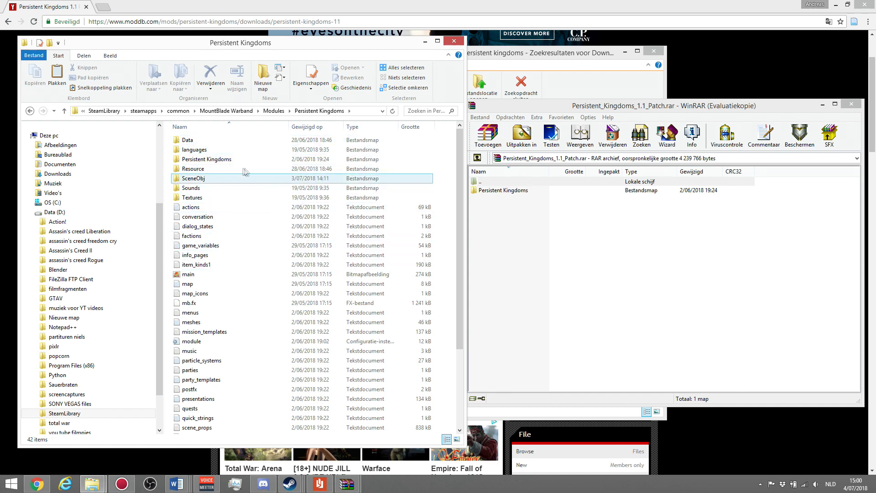
double_click(227, 161)
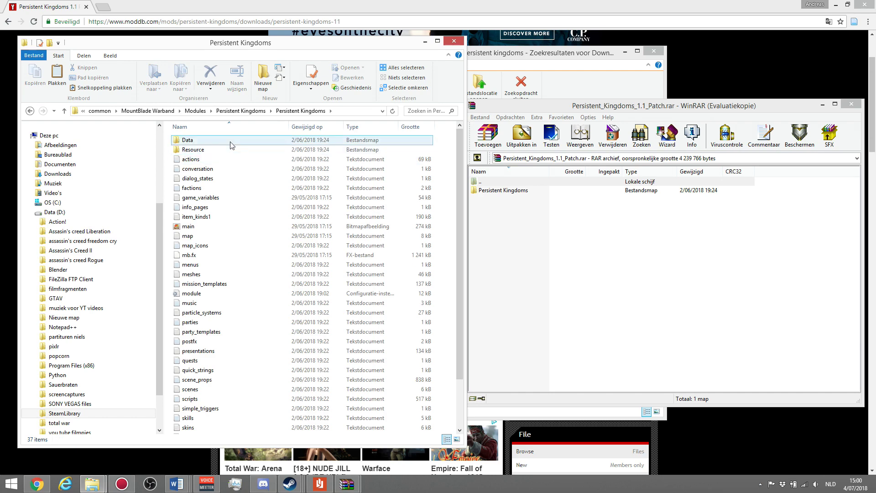
left_click_drag(230, 144, 270, 388)
scroll(269, 388, "up", 2)
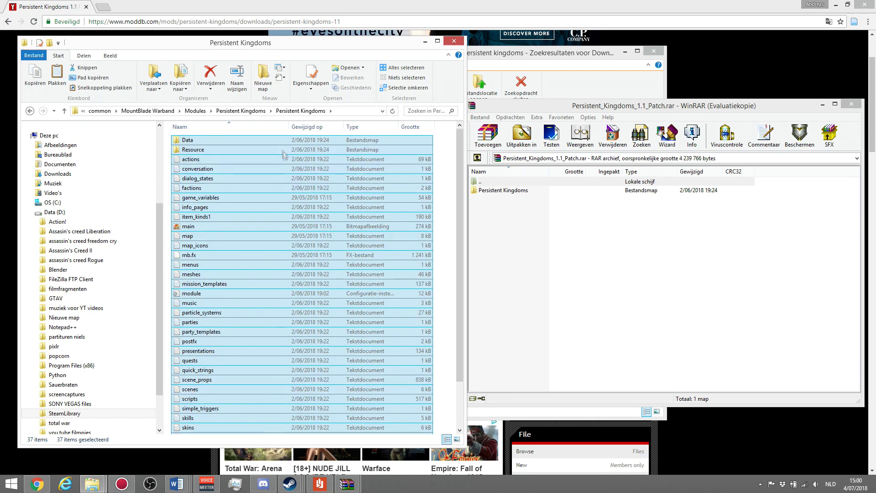
left_click_drag(284, 146, 310, 165)
left_click(290, 110)
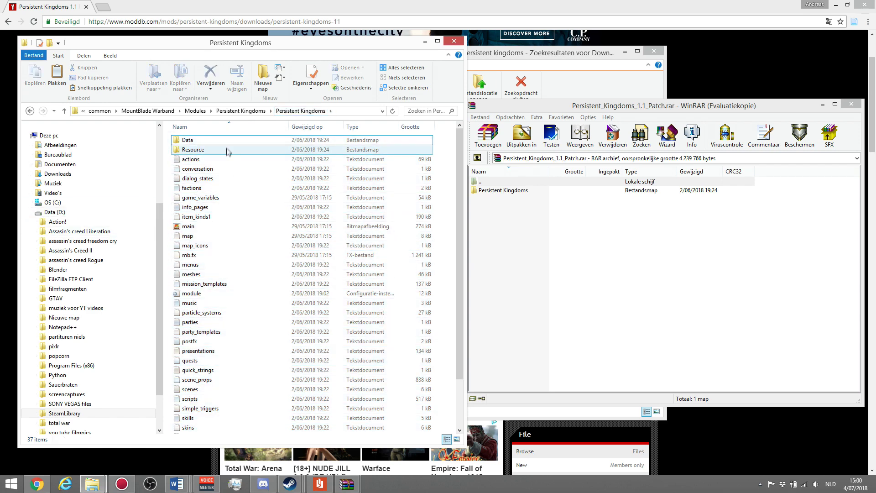
scroll(255, 274, "down", 2)
- Delete every file in the nested folder, then delete the empty nested Persistent Kingdoms folder
key("ctrl+a")
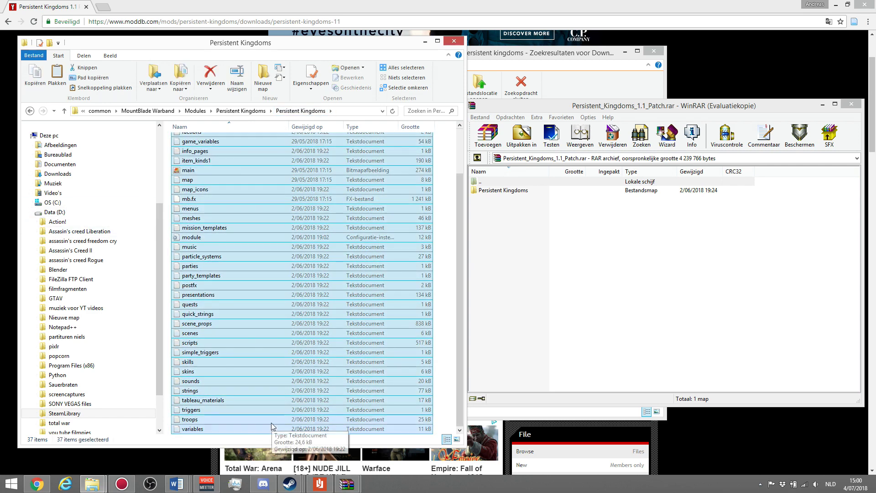
key("Delete")
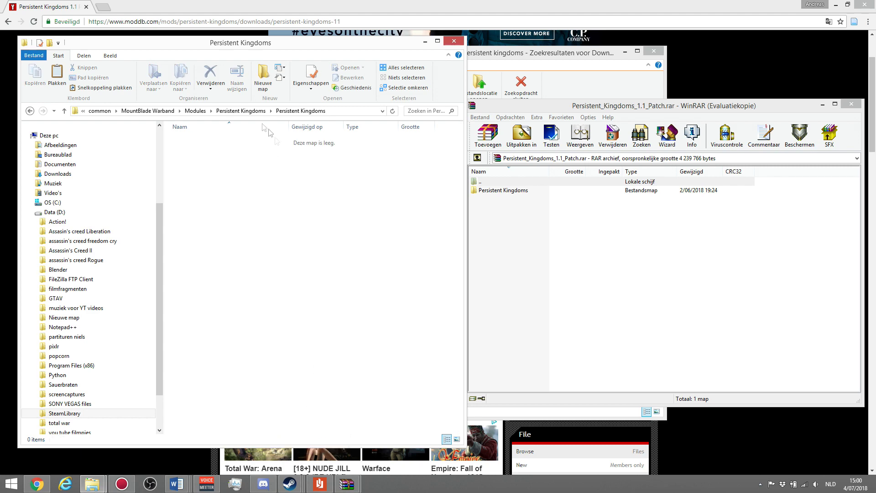
left_click(243, 110)
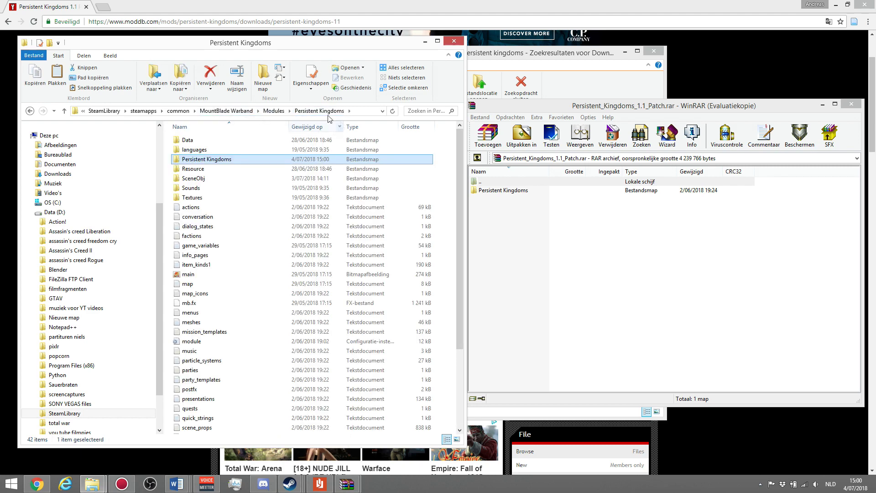
double_click(210, 161)
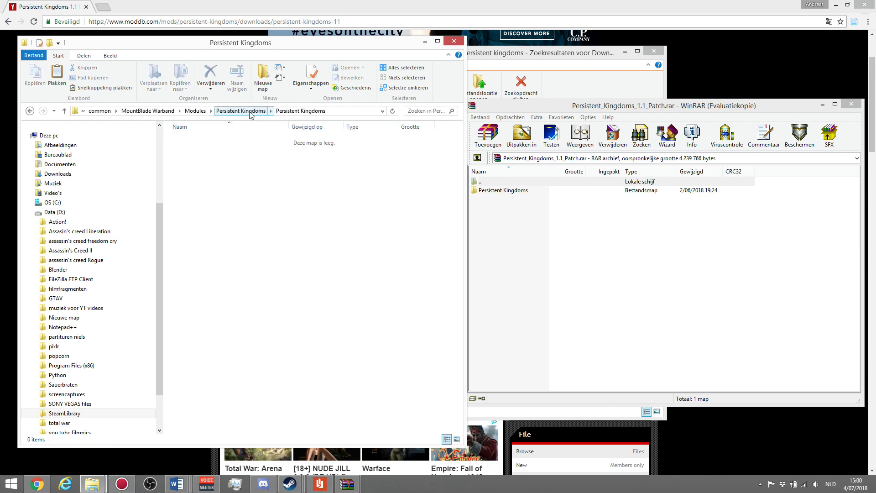
left_click(243, 111)
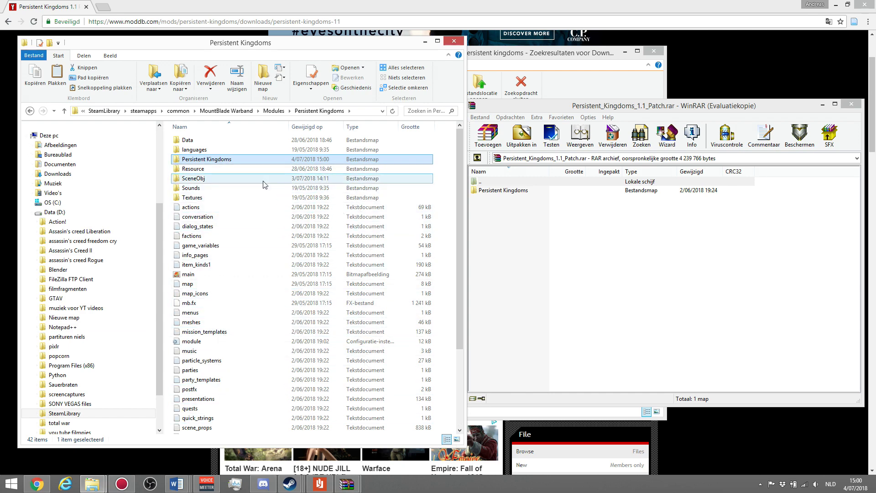
key("Delete")
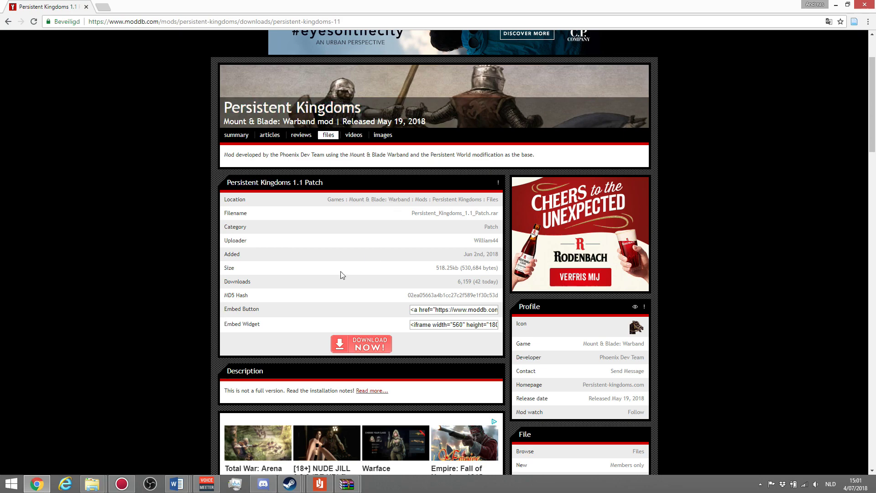
- Scroll to the patch Description and expand it with 'Read more...'
scroll(347, 283, "up", 2)
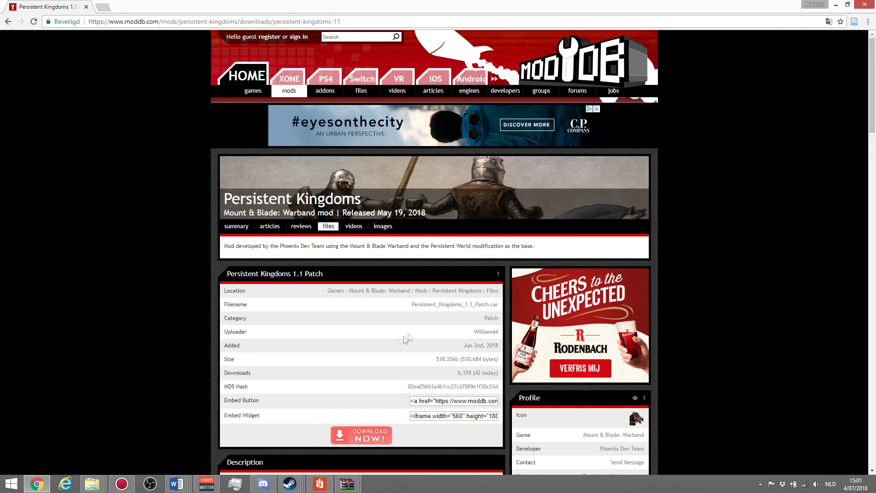
scroll(407, 337, "down", 3)
scroll(431, 276, "down", 1)
scroll(431, 276, "down", 2)
left_click_drag(221, 254, 336, 254)
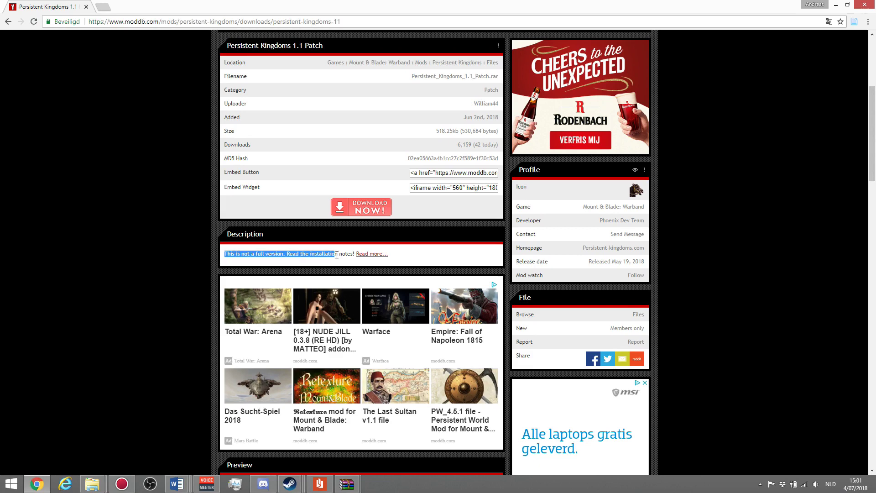
left_click(376, 254)
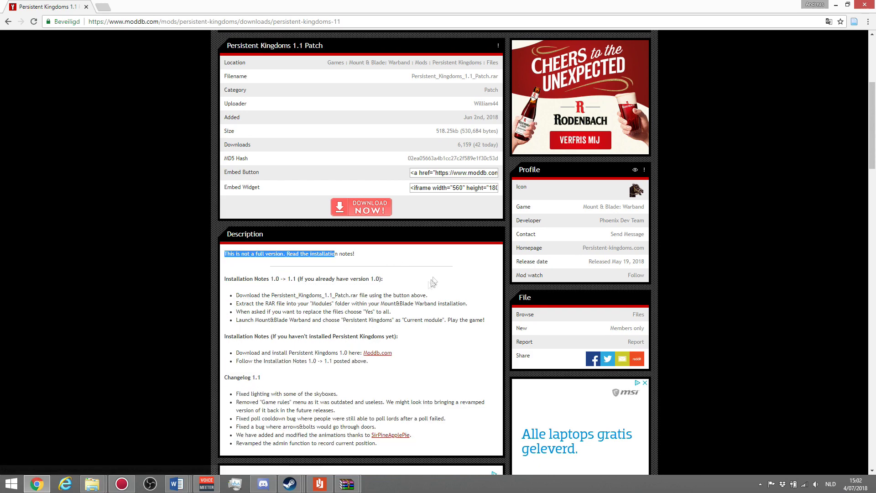
scroll(433, 282, "down", 3)
scroll(433, 282, "up", 2)
- Read the not-a-full-version warning and the Installation Notes 1.0 -> 1.1, highlighting each
left_click_drag(445, 398, 225, 233)
left_click(406, 244)
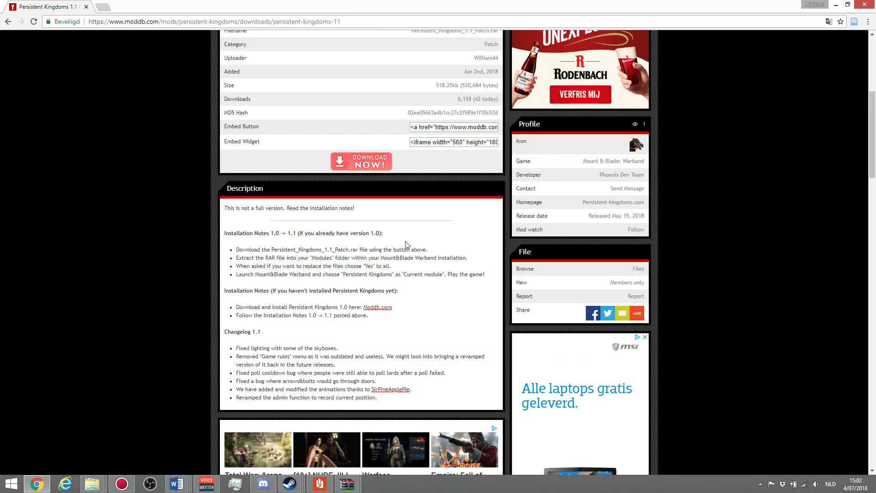
mouse_move(225, 211)
left_mouse_down()
mouse_move(287, 216)
mouse_move(283, 209)
mouse_move(225, 209)
left_mouse_up()
left_click(322, 225)
scroll(391, 246, "up", 3)
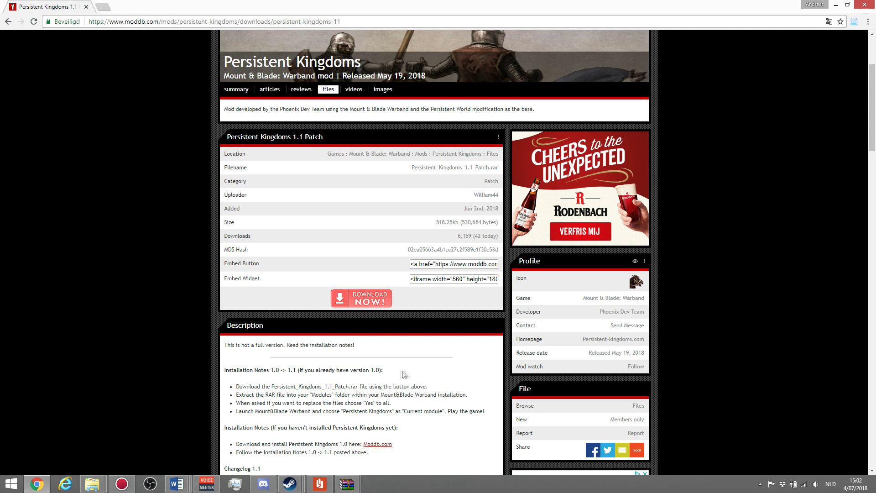
left_click_drag(402, 372, 224, 345)
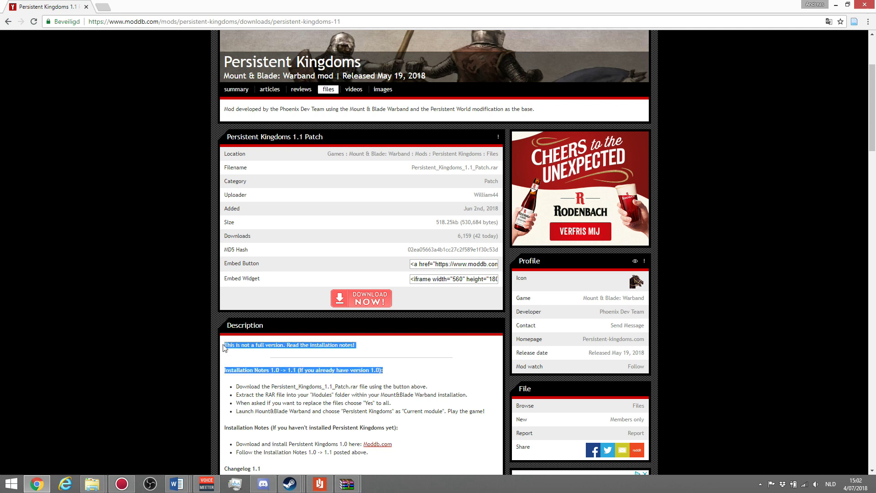
left_click(267, 360)
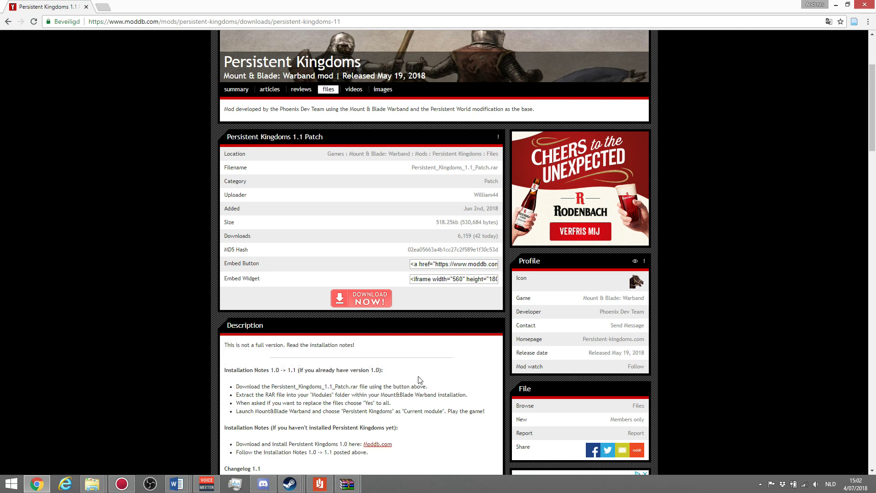